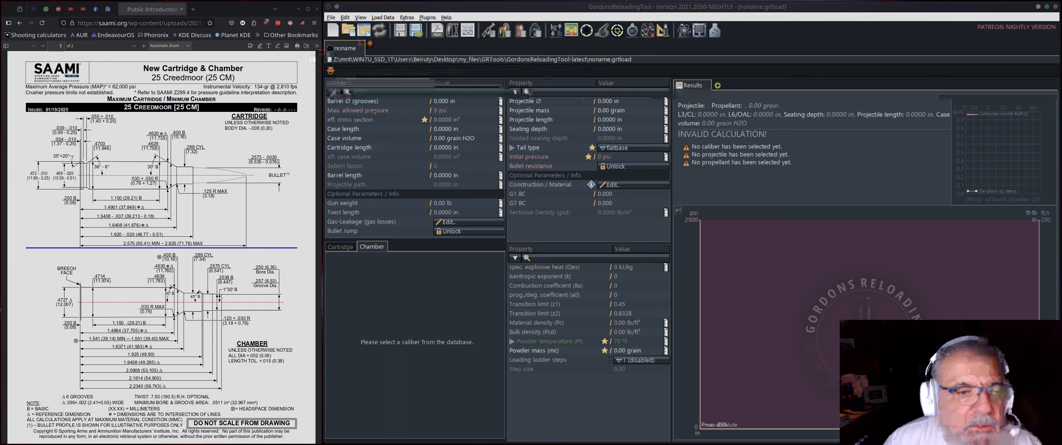
# Step: Search the GRT caliber database for "6.5 Cre" and select the 6.5 Creedmoor entry
pyautogui.click(615, 17)
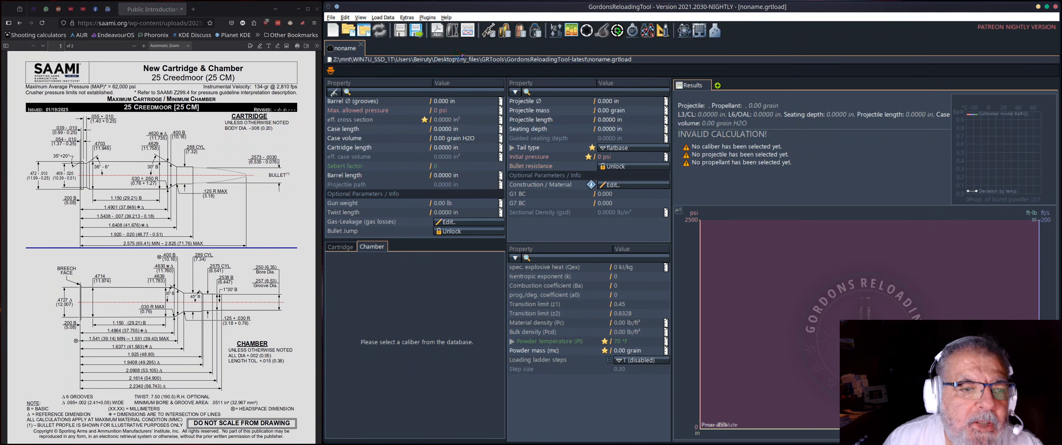
pyautogui.click(501, 35)
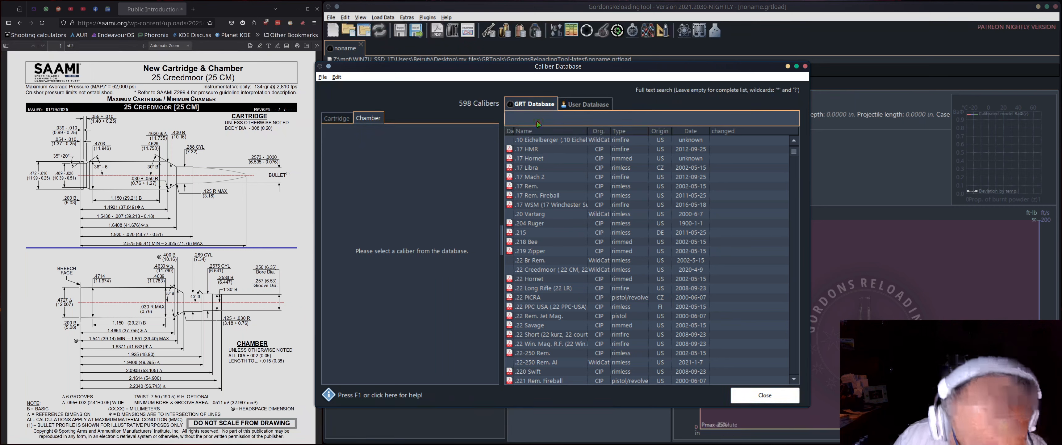
pyautogui.write('6')
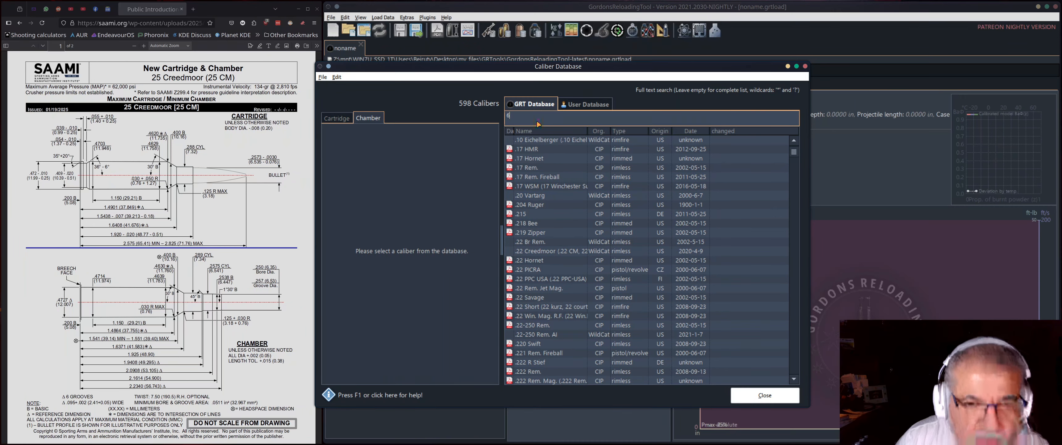
pyautogui.write('.5 Cre')
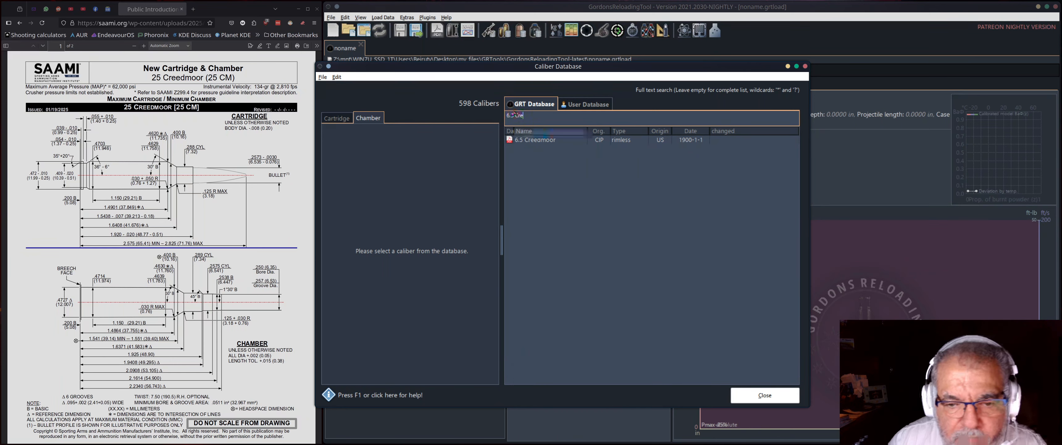
pyautogui.click(544, 140)
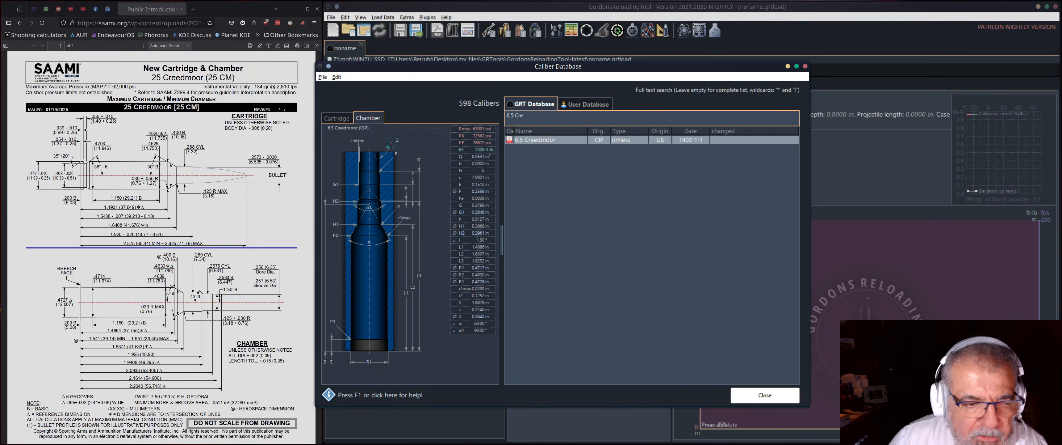
# Step: Review the 6.5 Creedmoor cartridge and chamber drawings, and create a new caliber from a copy of its GRT Database entry
pyautogui.click(337, 118)
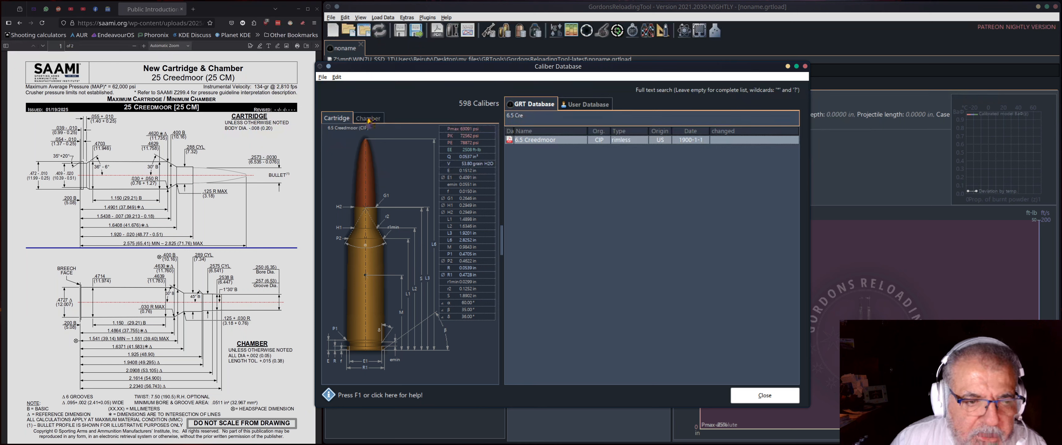
pyautogui.click(368, 119)
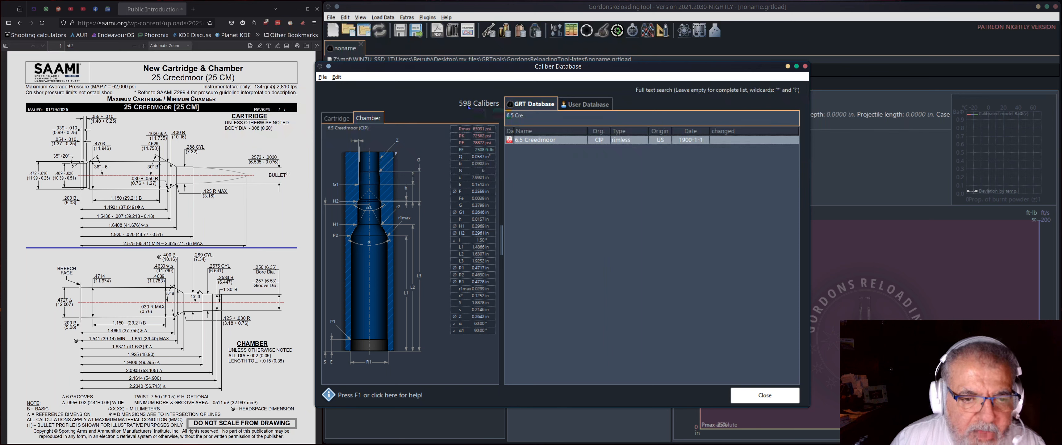
pyautogui.click(570, 106)
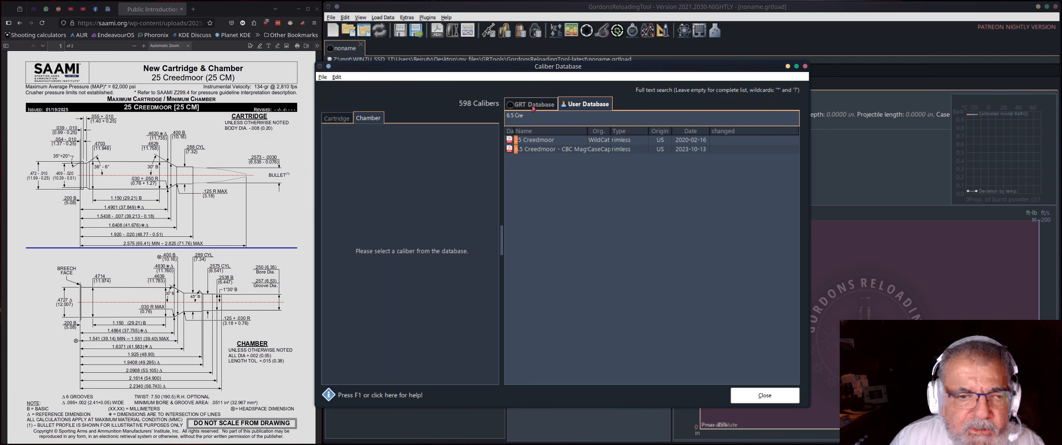
pyautogui.click(533, 108)
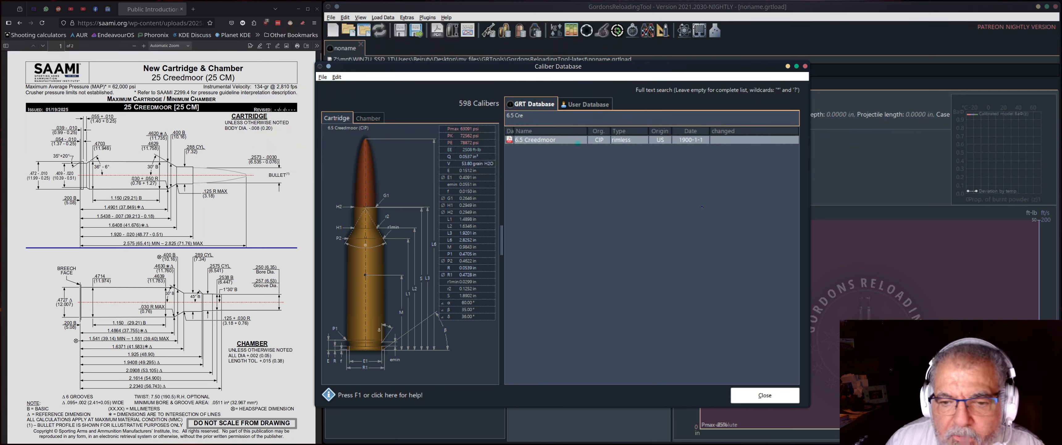
pyautogui.rightClick(576, 143)
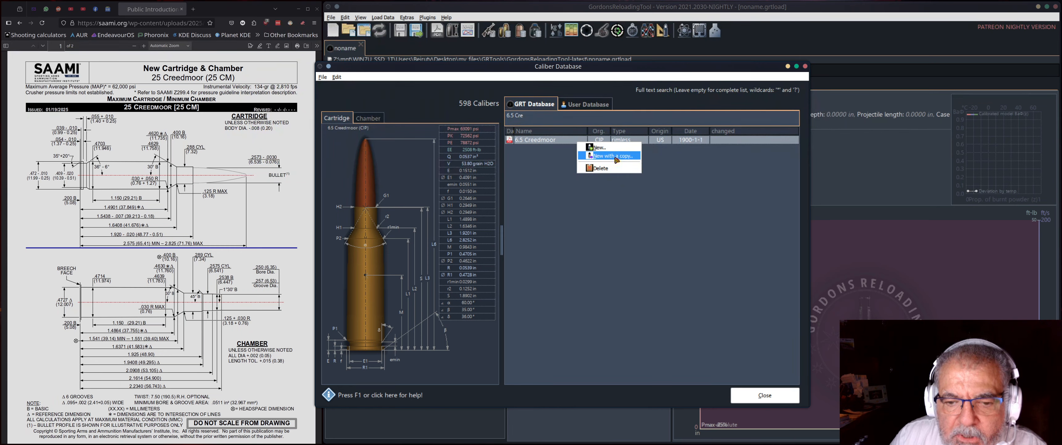
pyautogui.click(617, 159)
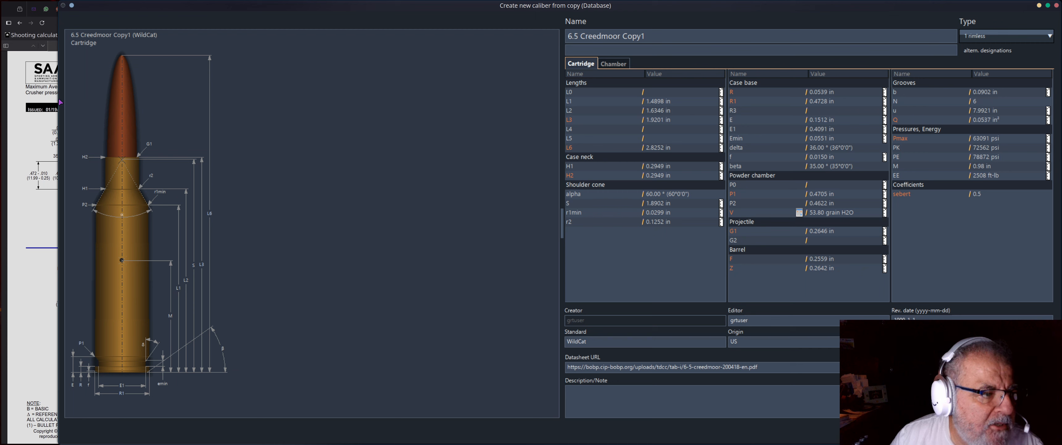
# Step: Fit the new caliber window beside the SAAMI drawing and widen its value tables by narrowing the cartridge preview
pyautogui.moveTo(61, 99)
pyautogui.mouseDown()
pyautogui.moveTo(309, 109)
pyautogui.moveTo(316, 135)
pyautogui.mouseUp()
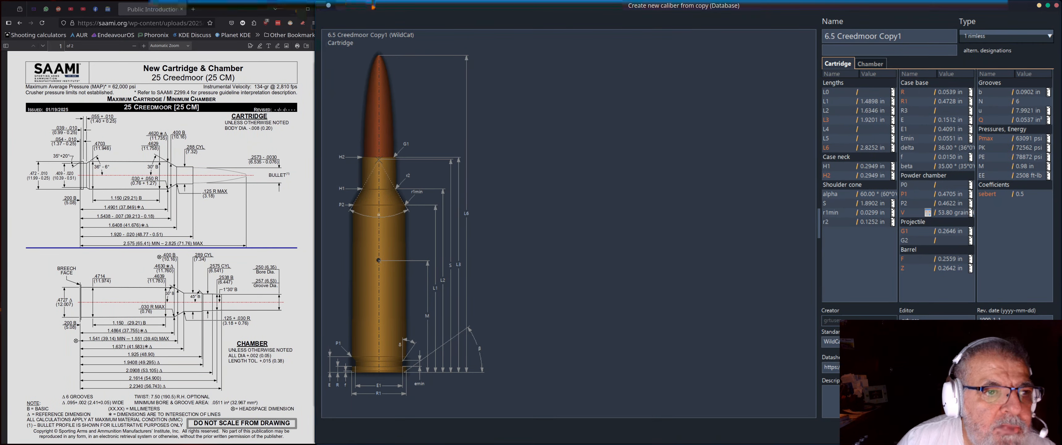
pyautogui.moveTo(323, 96); pyautogui.dragTo(339, 104)
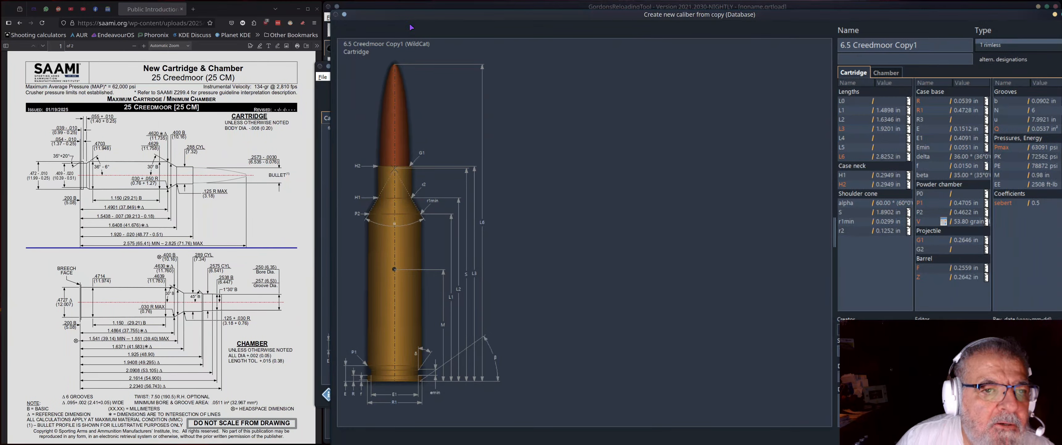
pyautogui.moveTo(414, 20)
pyautogui.mouseDown()
pyautogui.moveTo(357, 71)
pyautogui.moveTo(371, 2)
pyautogui.mouseUp()
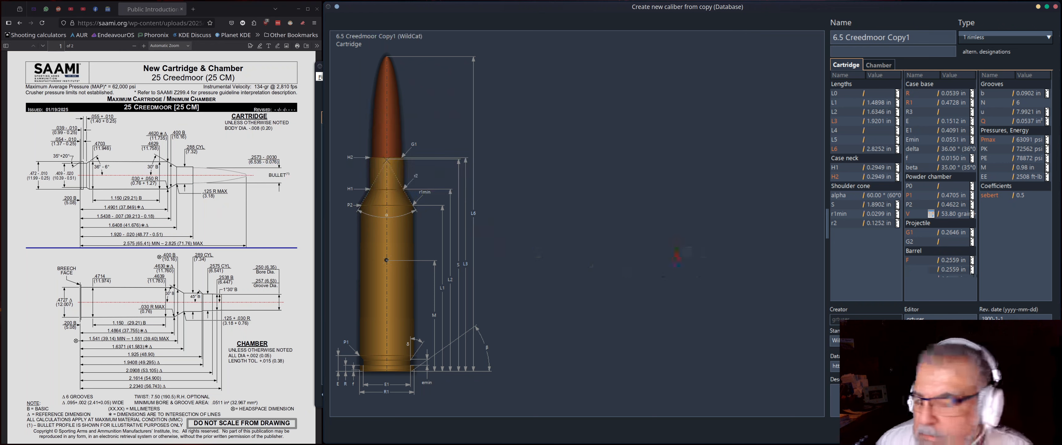
pyautogui.moveTo(828, 167); pyautogui.dragTo(516, 173)
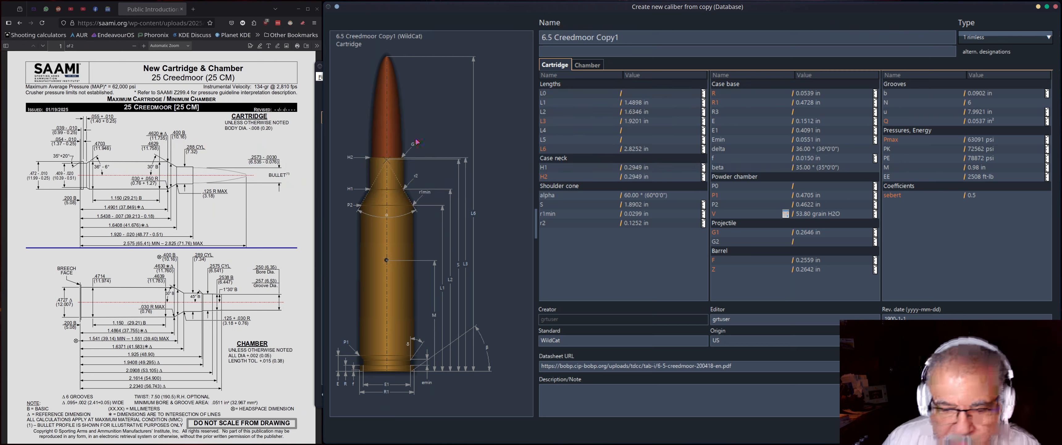
# Step: Rename the copied caliber to 24 Creedmoor, removing the 6.5 prefix and the Copy1 suffix
pyautogui.moveTo(668, 1)
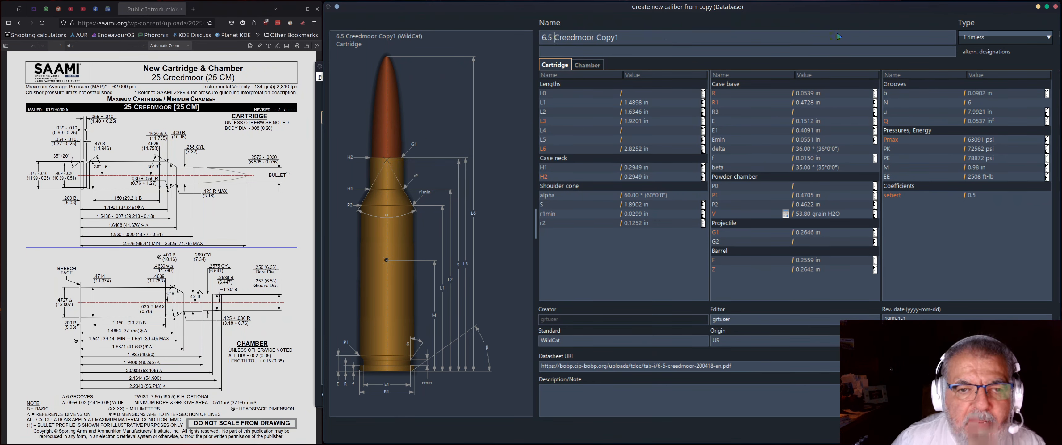
pyautogui.press('BackSpace')
pyautogui.press('BackSpace')
pyautogui.press('BackSpace')
pyautogui.press('BackSpace')
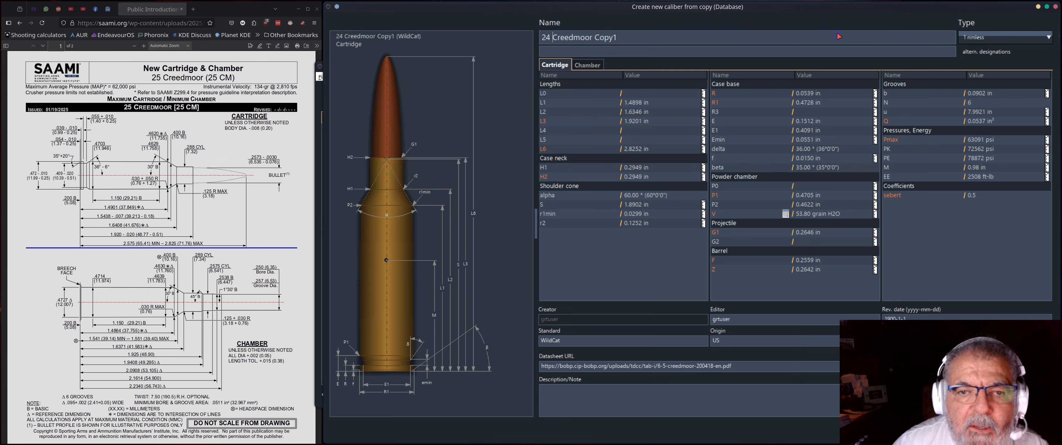
pyautogui.press('BackSpace')
pyautogui.press('BackSpace')
pyautogui.press('BackSpace')
pyautogui.press('BackSpace')
pyautogui.press('BackSpace')
pyautogui.press('BackSpace')
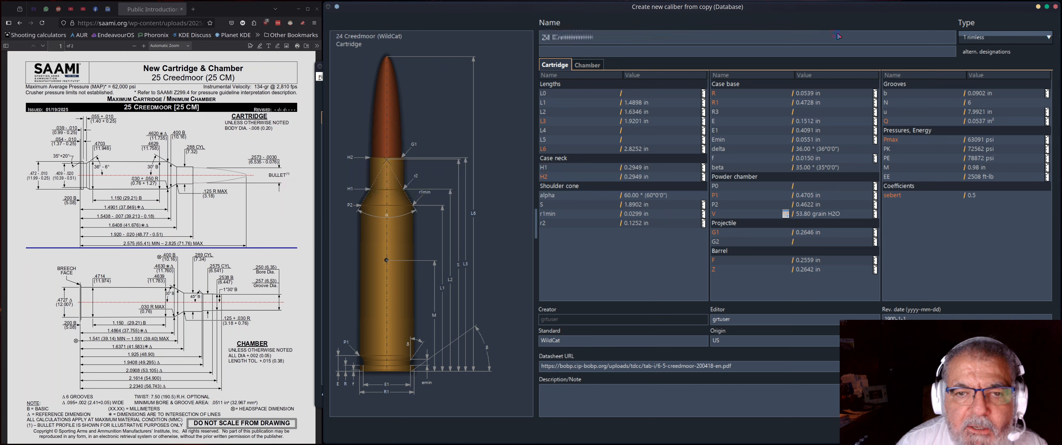
# Step: Append the designation (25 CrdM) to the caliber name so it reads 24 Creedmoor (25 CrdM)
pyautogui.write('(')
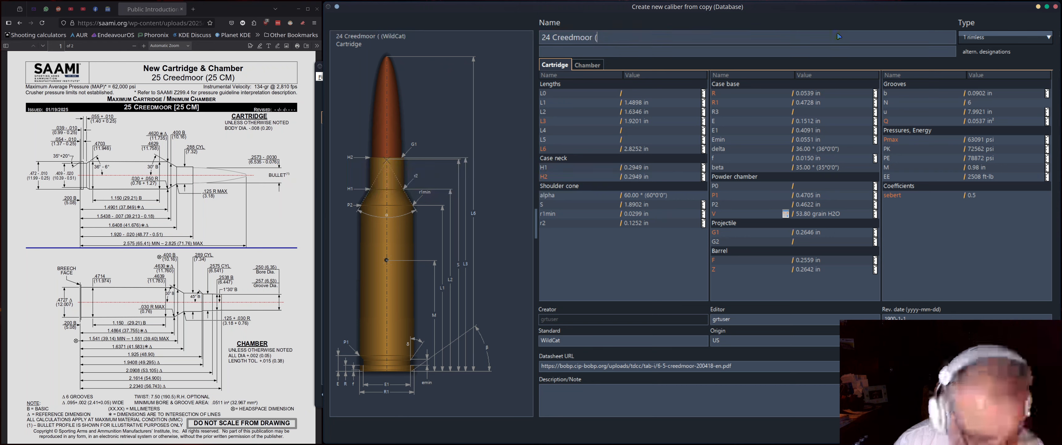
pyautogui.write('2')
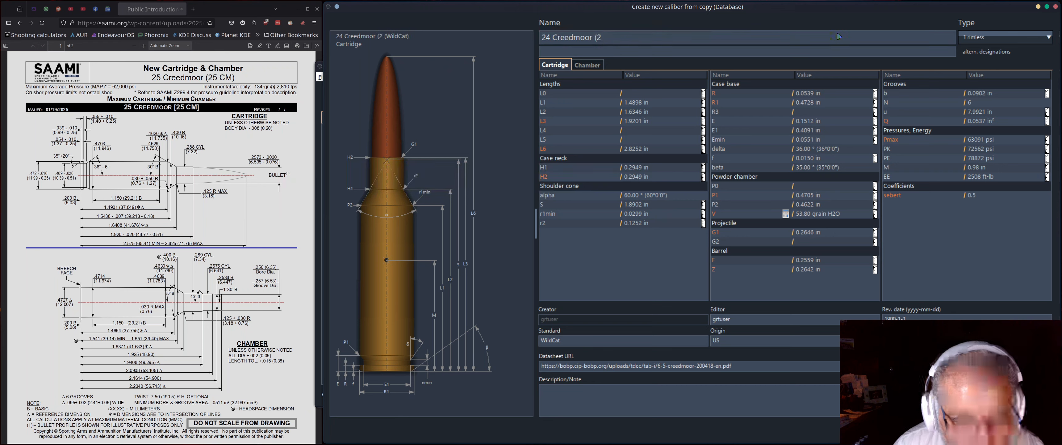
pyautogui.write('5 c')
pyautogui.write('m')
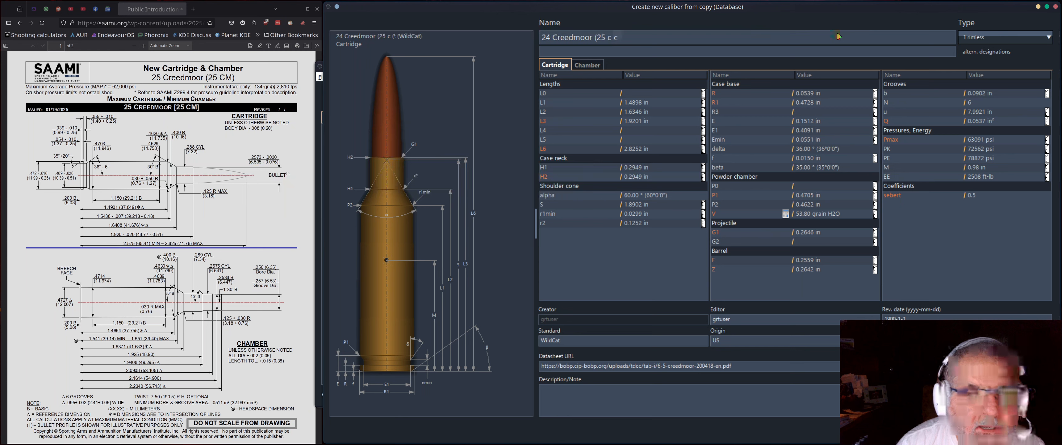
pyautogui.press('BackSpace')
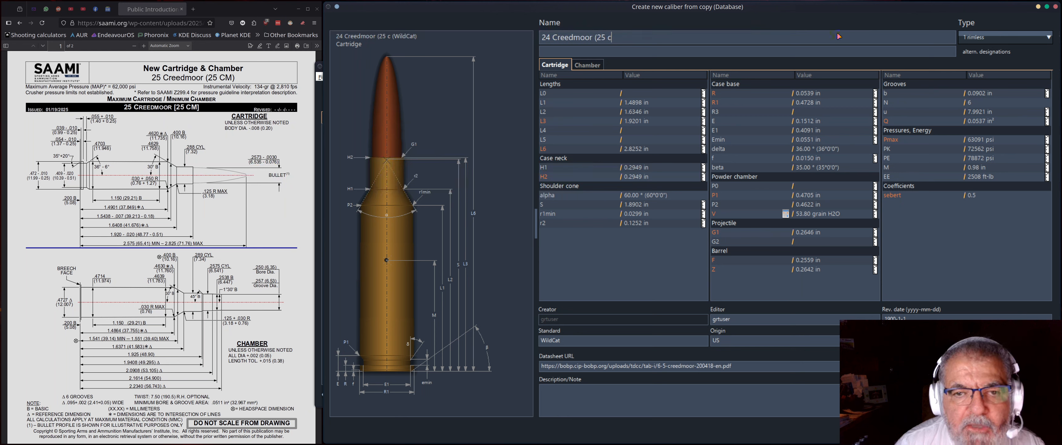
pyautogui.press('BackSpace')
pyautogui.press('BackSpace')
pyautogui.write('(')
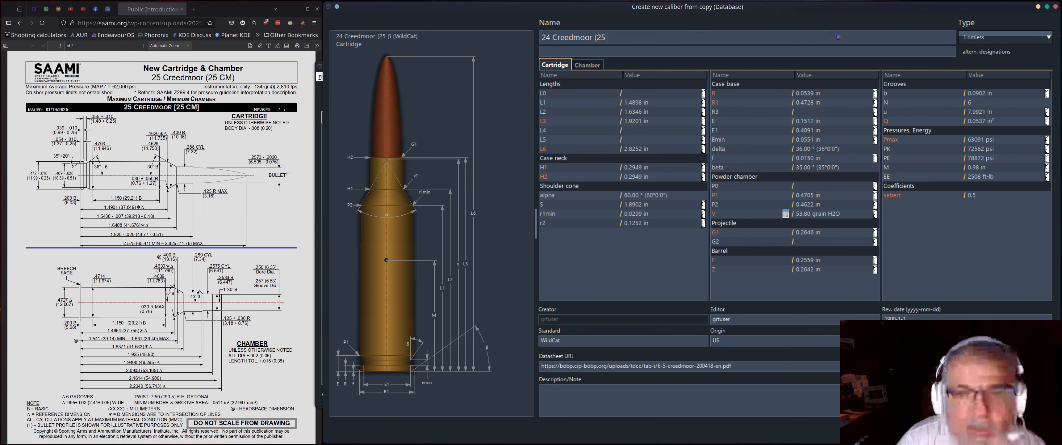
pyautogui.write('M')
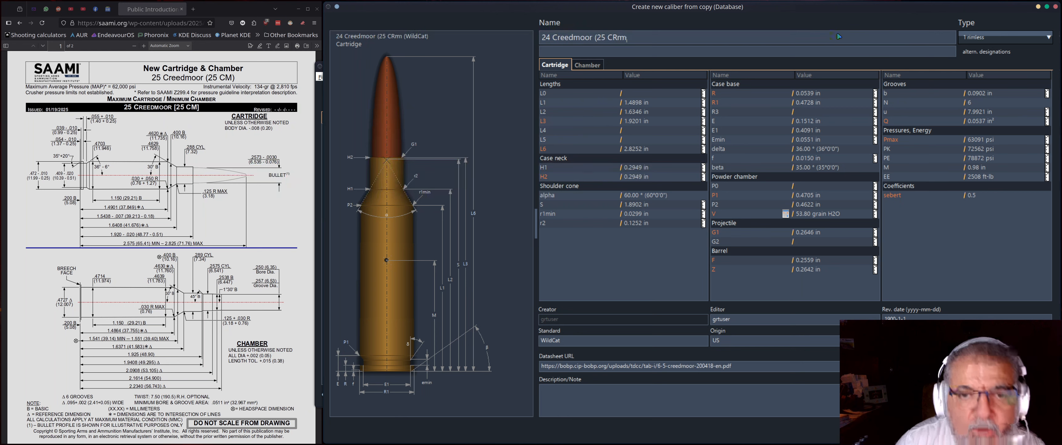
pyautogui.press('BackSpace')
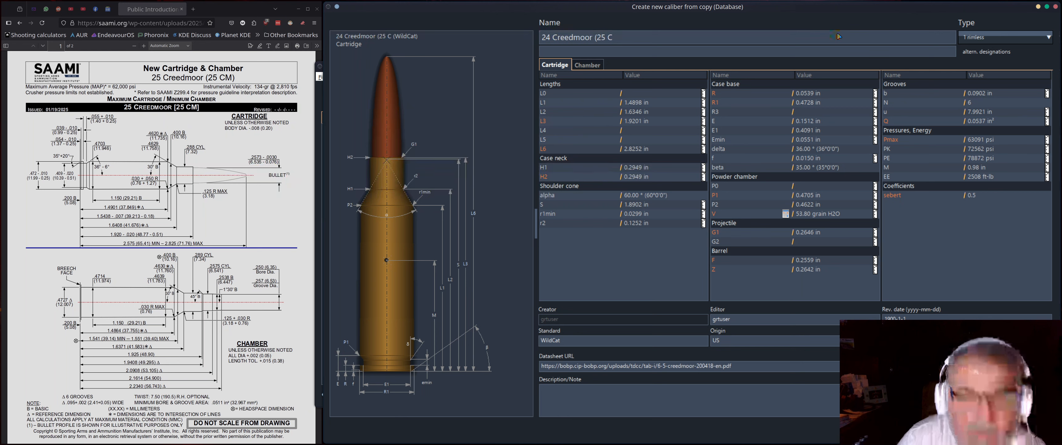
pyautogui.write('M')
pyautogui.press('BackSpace')
pyautogui.write('rd')
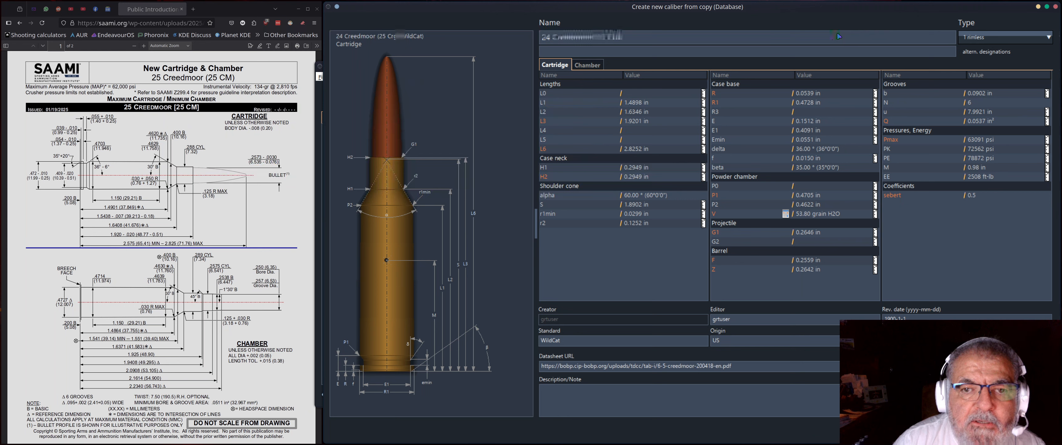
pyautogui.write('M')
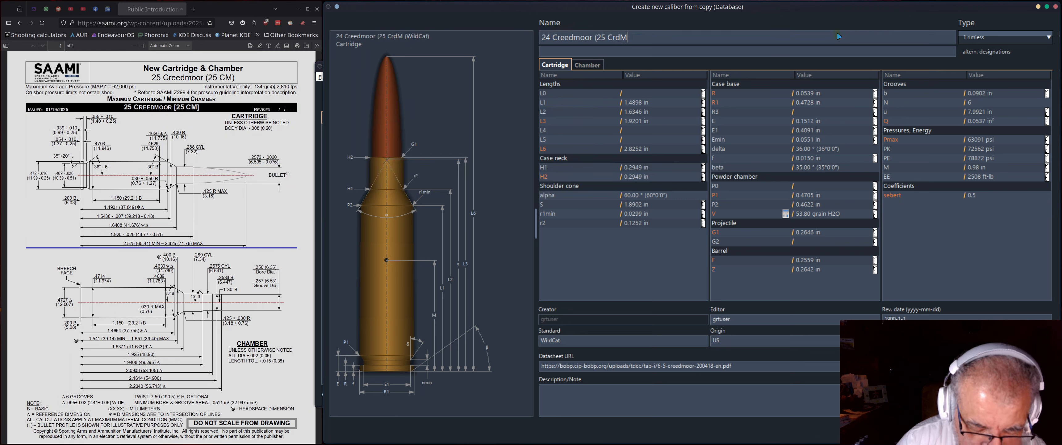
pyautogui.write(')')
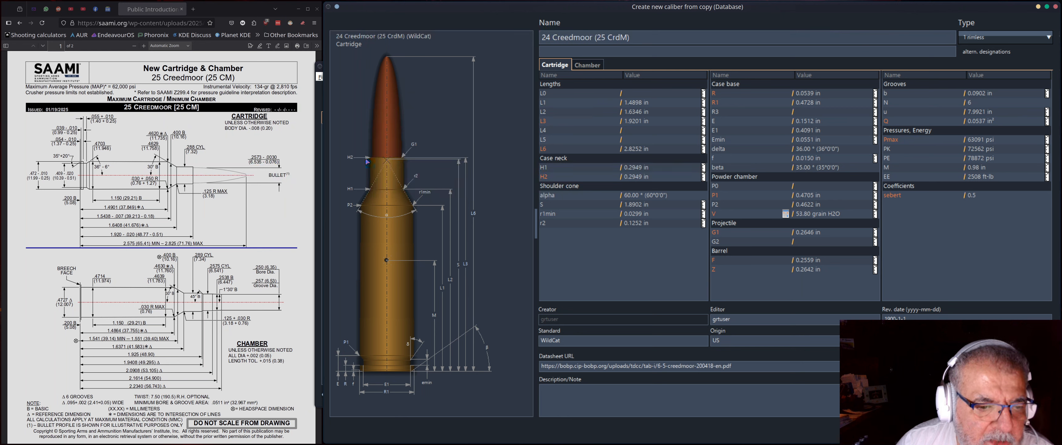
# Step: Set the case neck dimension H1 of the cartridge to 0.288 in
pyautogui.doubleClick(669, 176)
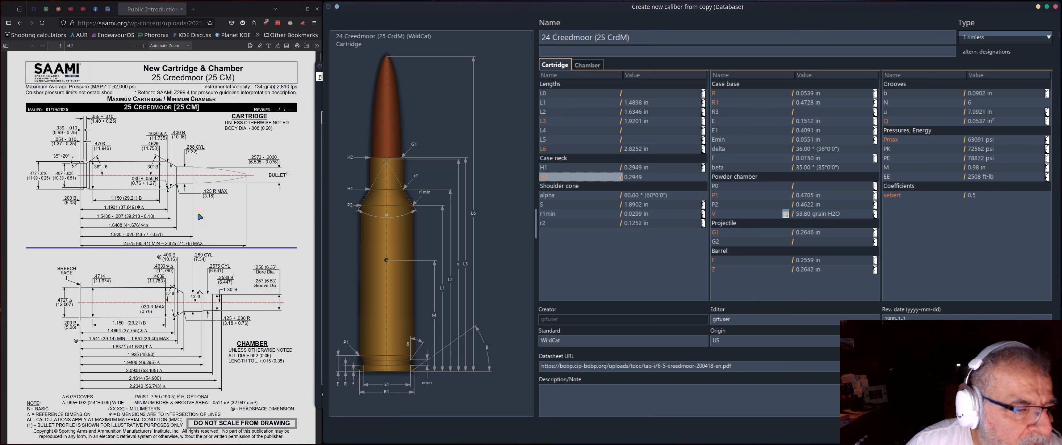
pyautogui.click(659, 168)
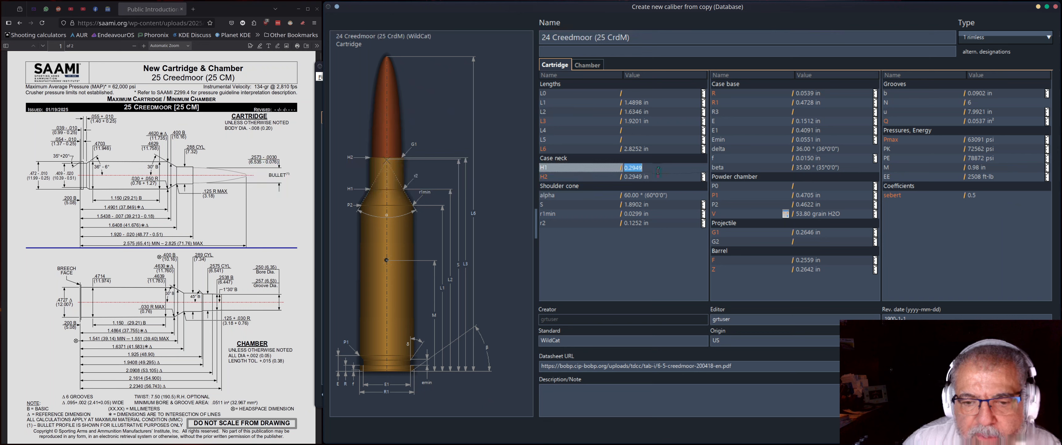
pyautogui.write('0.2')
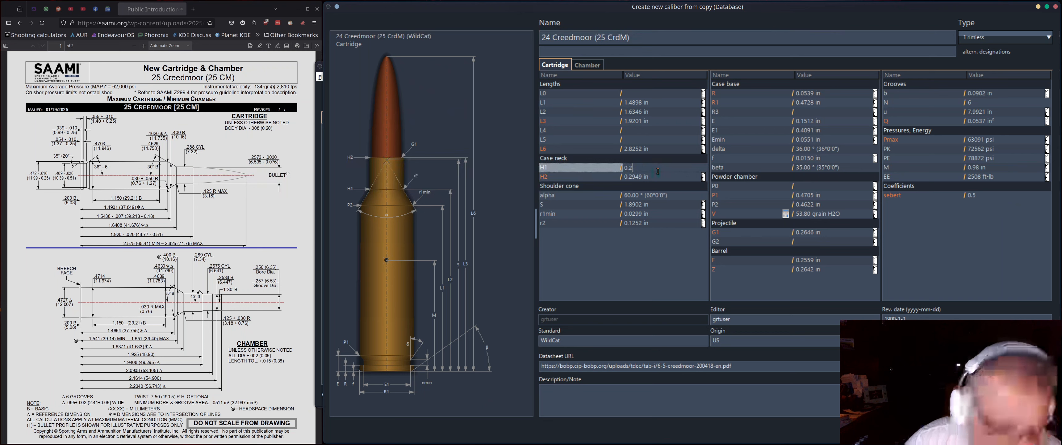
pyautogui.write('88')
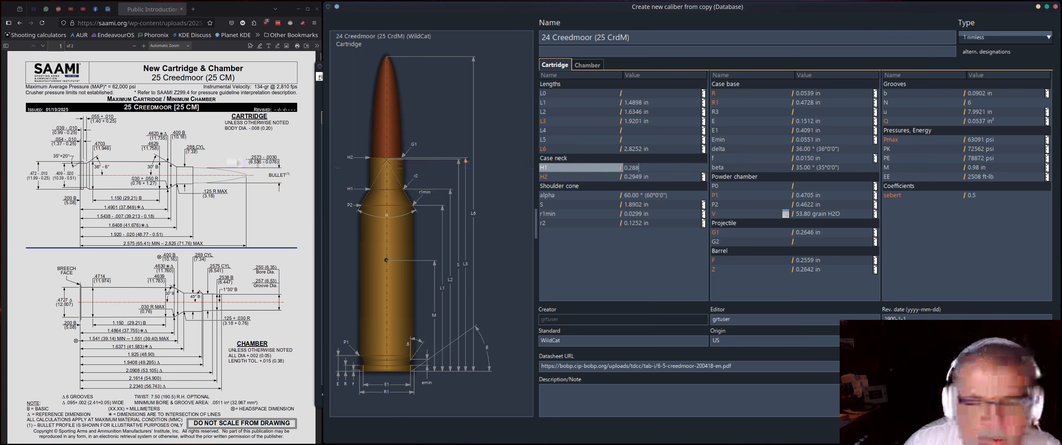
# Step: Set the case neck dimension H2 of the cartridge to 0.2888 in
pyautogui.click(663, 177)
pyautogui.press('BackSpace')
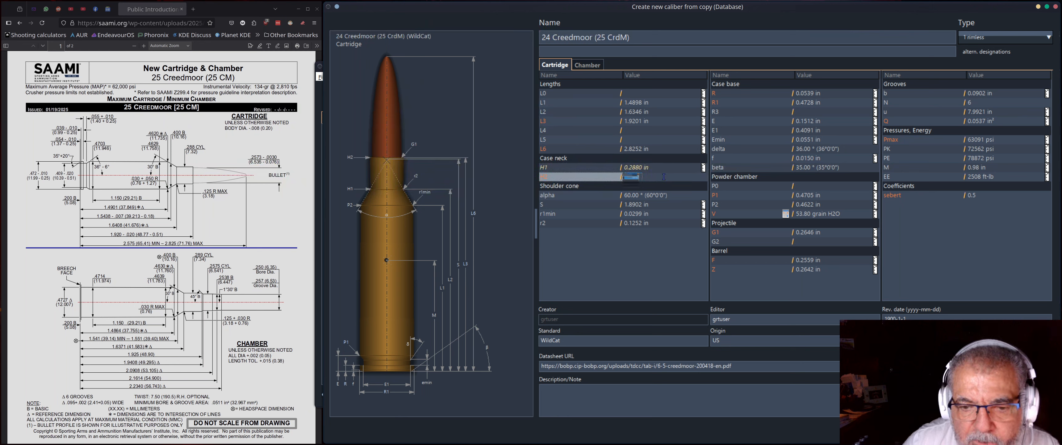
pyautogui.write('0.')
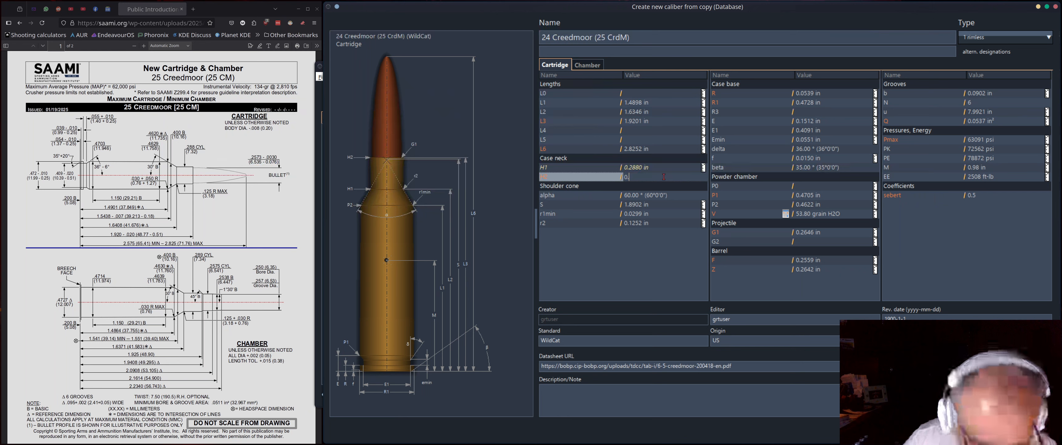
pyautogui.write('2')
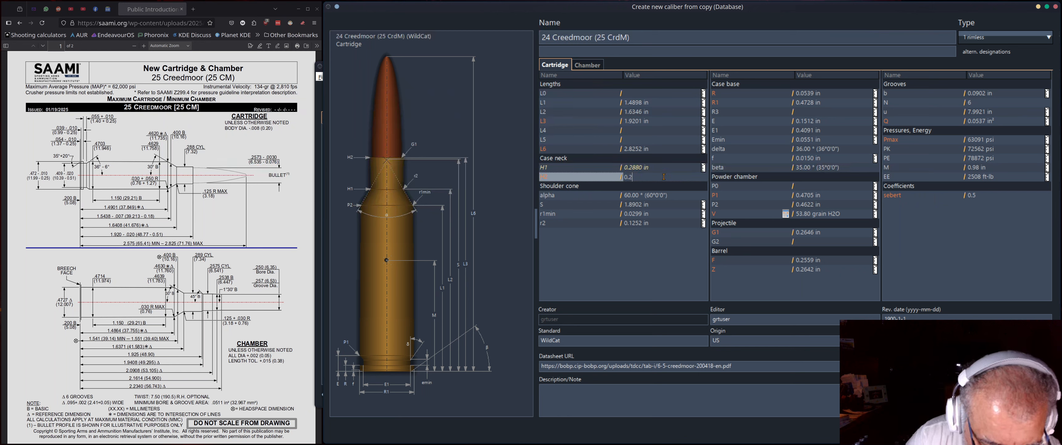
pyautogui.write('888')
pyautogui.press('Return')
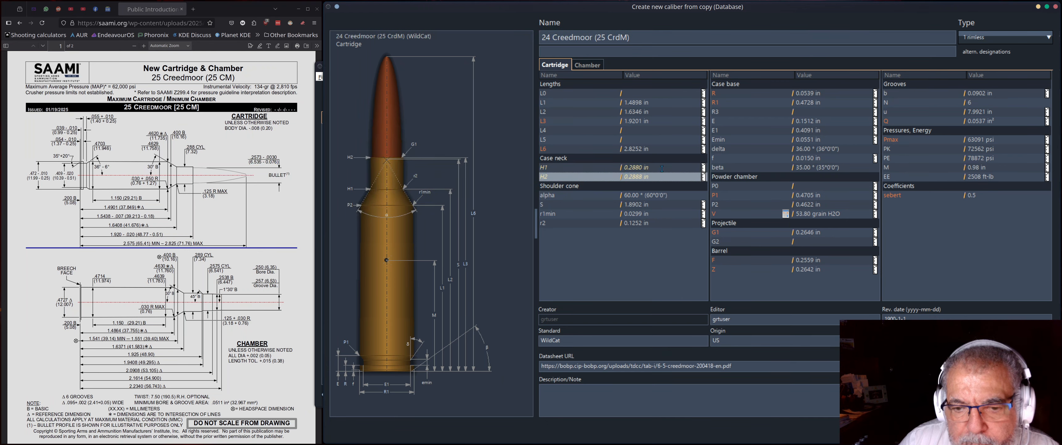
# Step: Set the projectile diameter G1 of the cartridge to 0.2573 in, as given on the SAAMI drawing
pyautogui.click(588, 64)
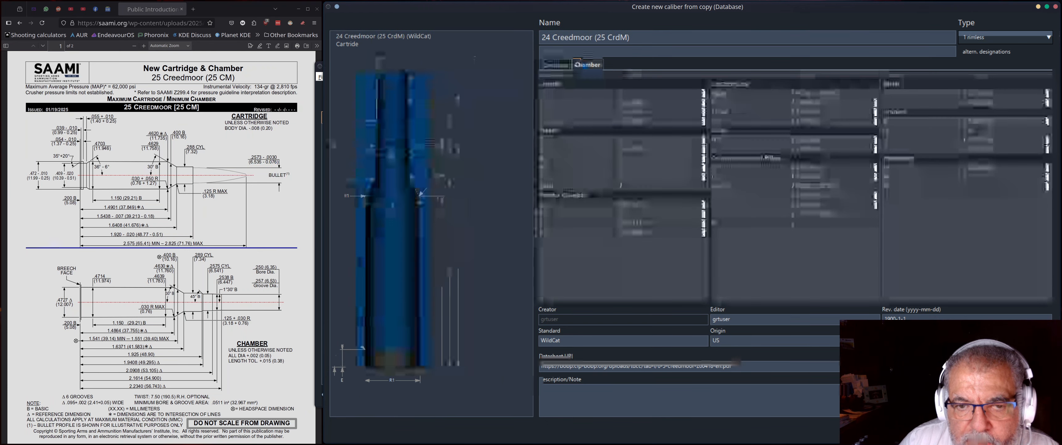
pyautogui.click(555, 65)
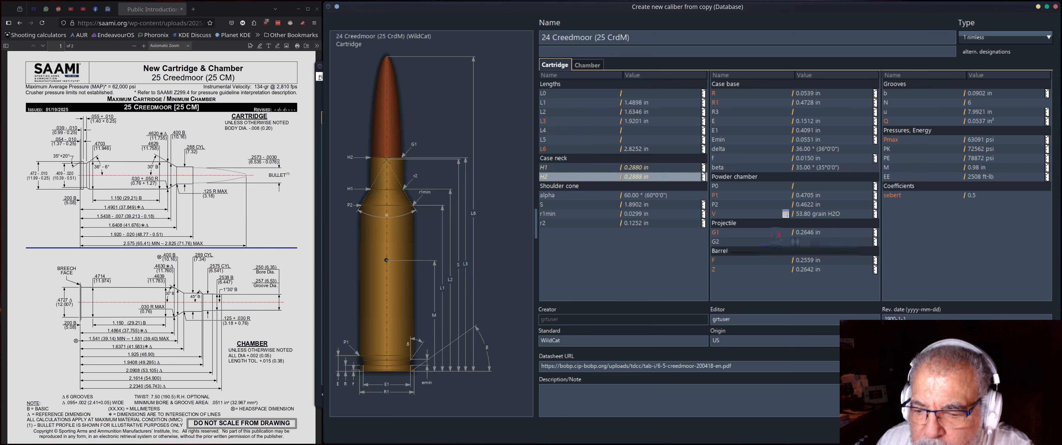
pyautogui.doubleClick(833, 236)
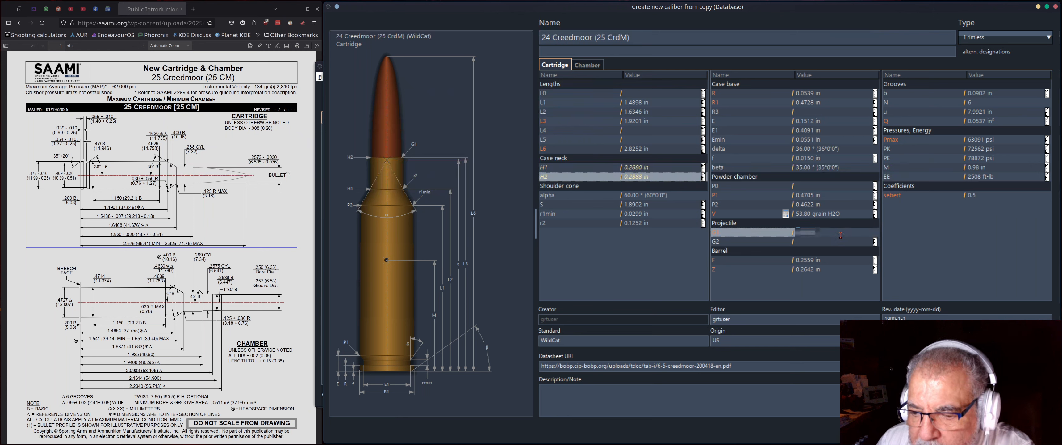
pyautogui.write('0.2646')
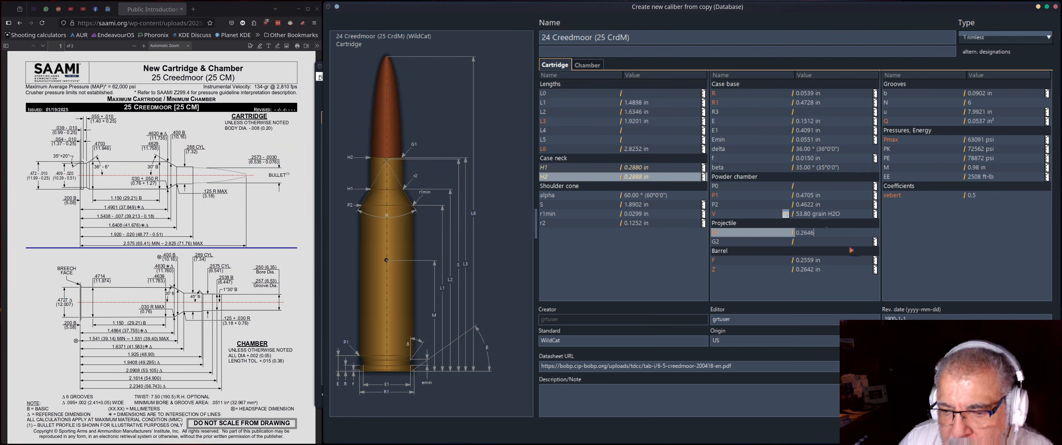
pyautogui.press('BackSpace')
pyautogui.press('BackSpace')
pyautogui.press('BackSpace')
pyautogui.press('BackSpace')
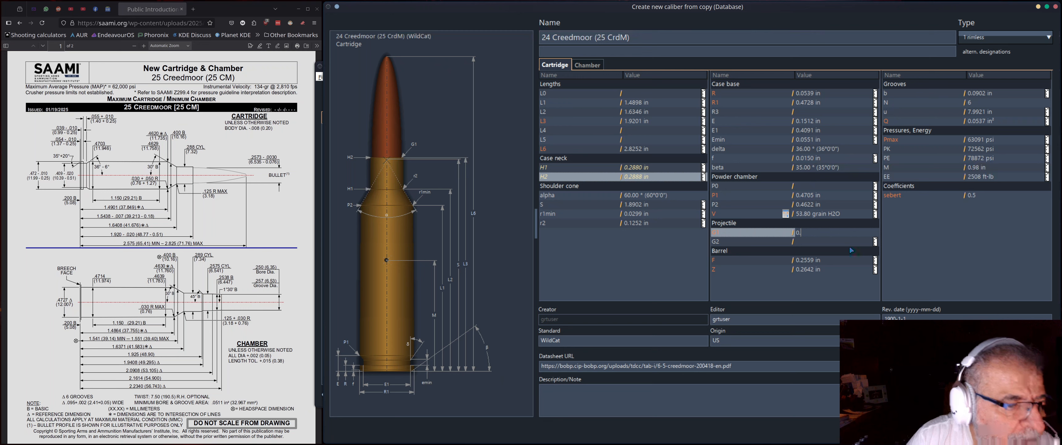
pyautogui.write('2')
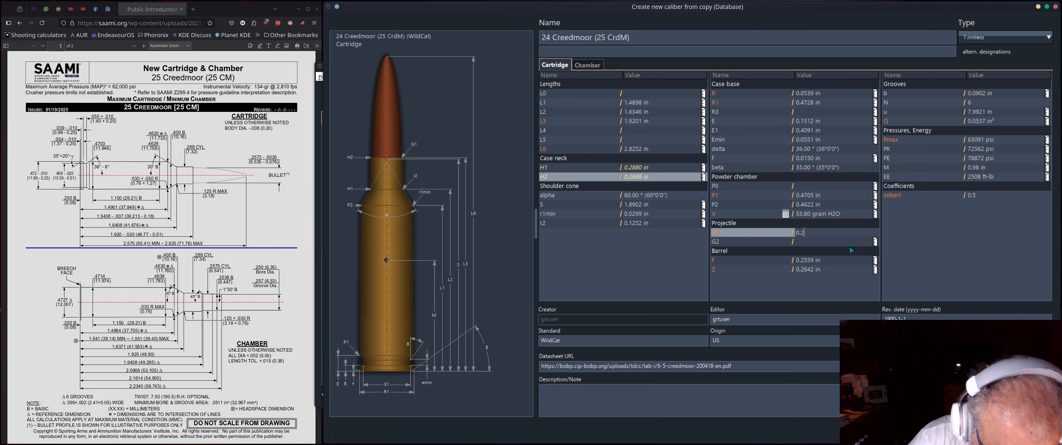
pyautogui.write('577')
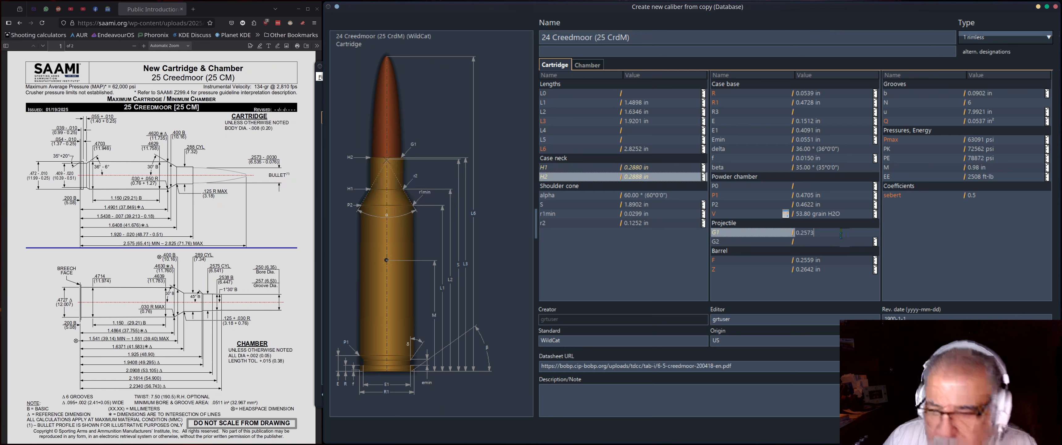
pyautogui.doubleClick(806, 230)
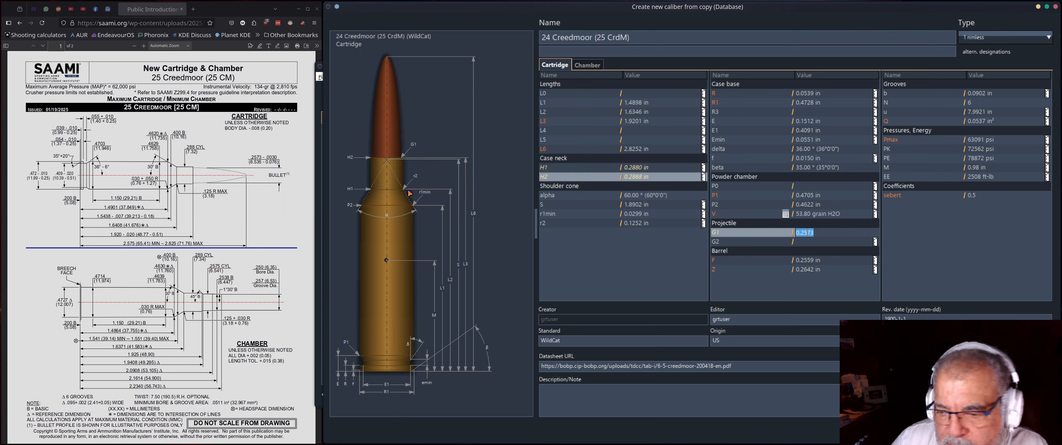
pyautogui.click(768, 282)
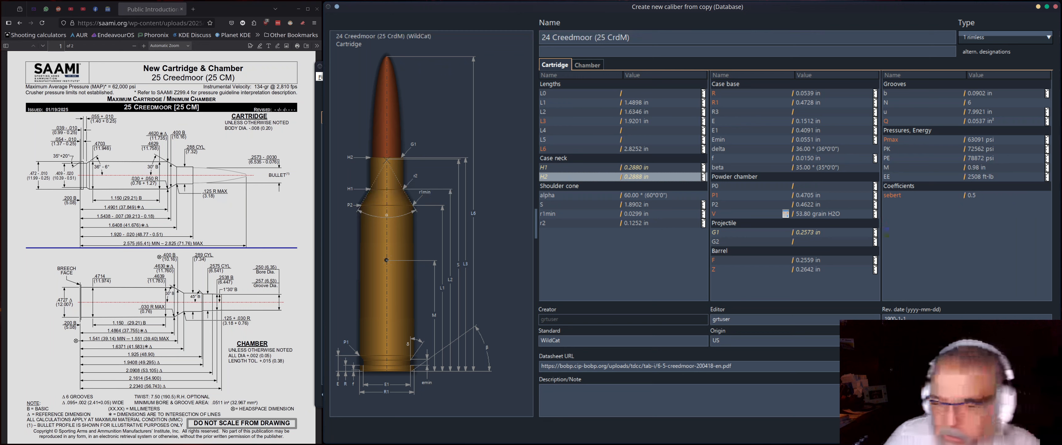
# Step: Set the projectile dimension G2 to 0.2573 in as well
pyautogui.doubleClick(821, 232)
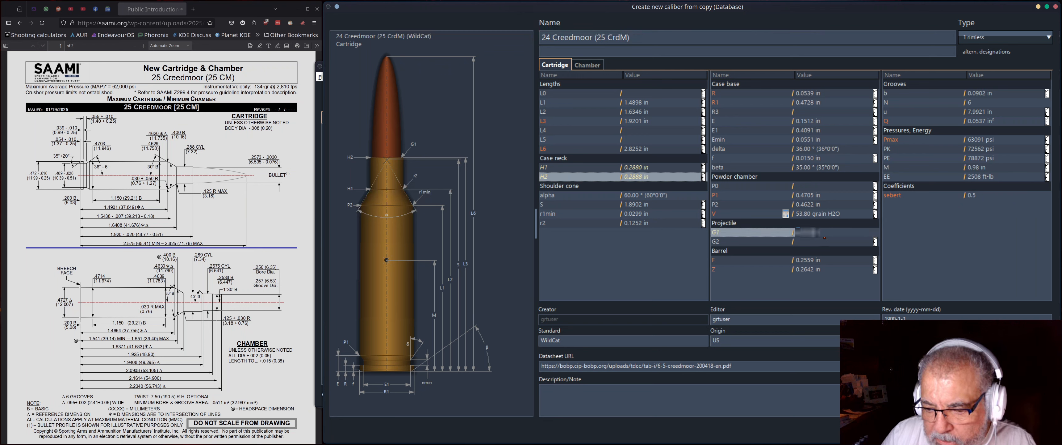
pyautogui.press('Tab')
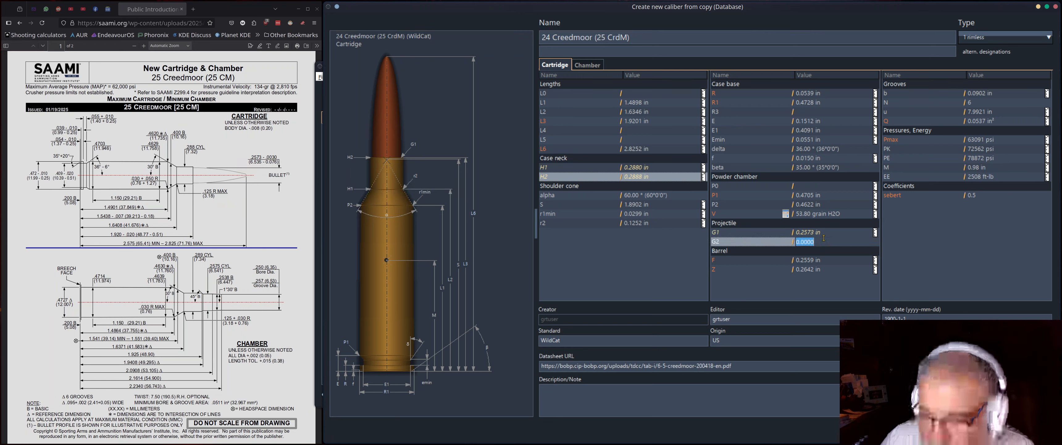
pyautogui.write('.2573')
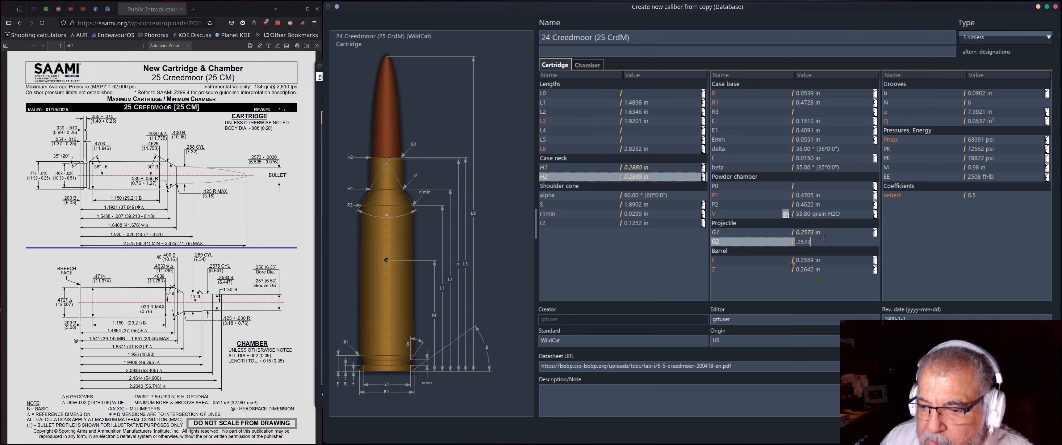
pyautogui.press('Return')
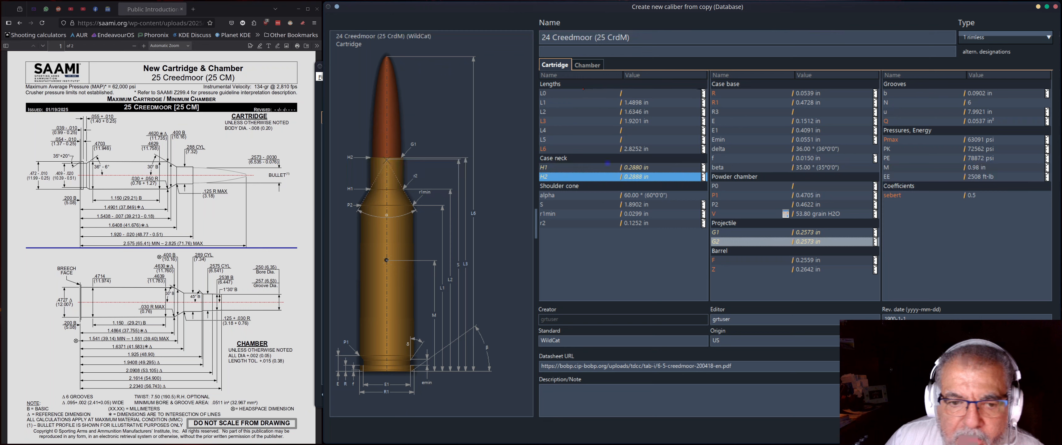
# Step: Check the cartridge's overall length L6 against the maximum length on the SAAMI drawing
pyautogui.doubleClick(675, 147)
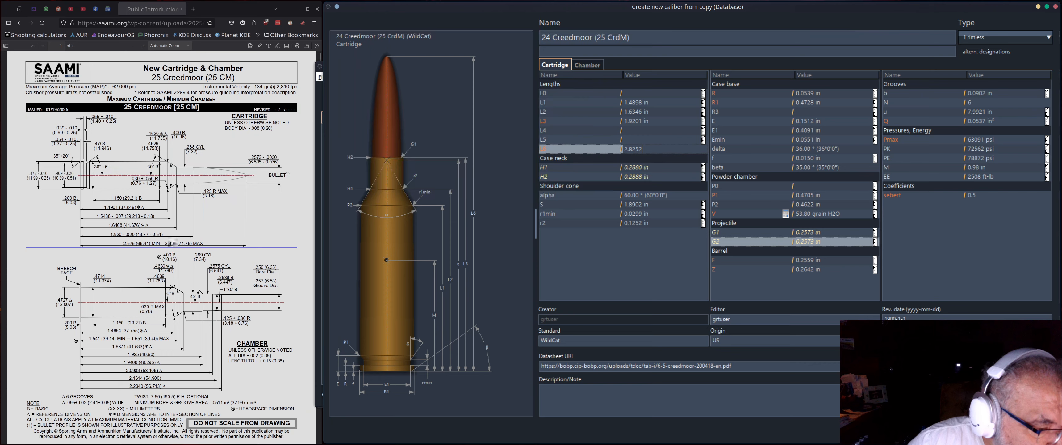
pyautogui.click(173, 249)
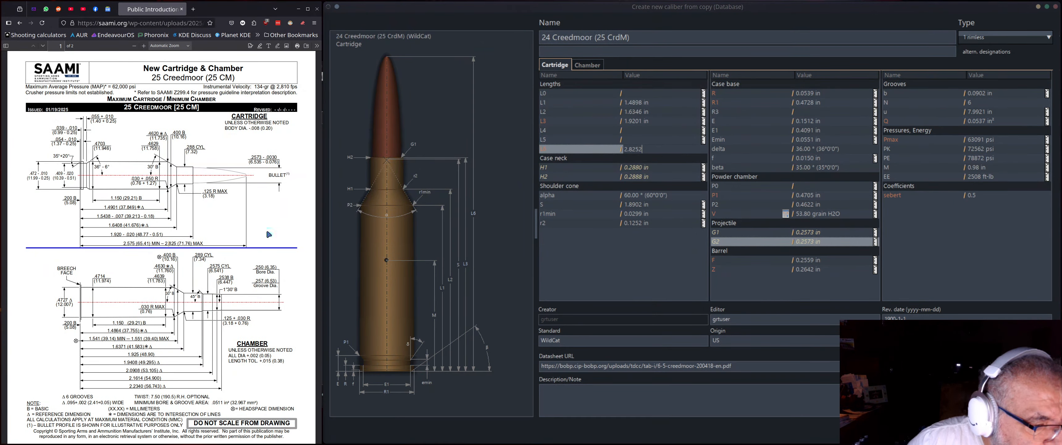
pyautogui.click(655, 146)
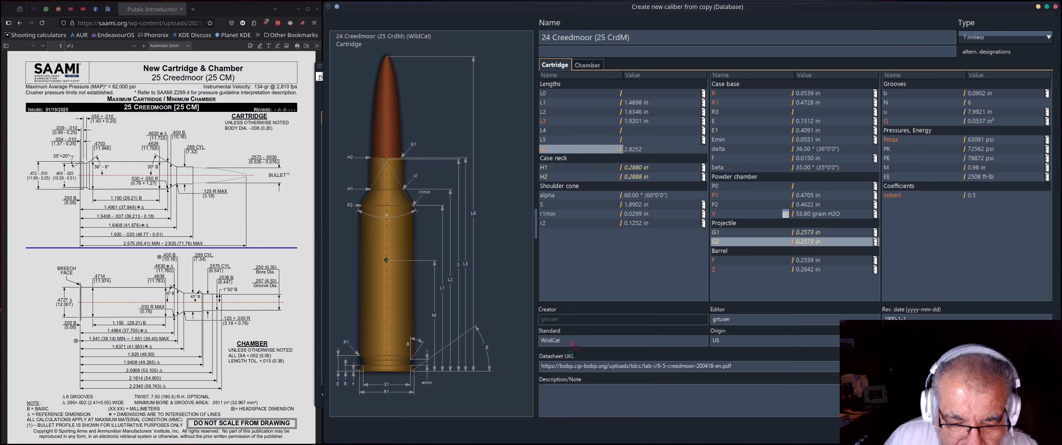
pyautogui.press('Return')
# Step: Change the caliber's standard from WildCat to SAAMI, correcting any typing errors in the entry
pyautogui.press('BackSpace')
pyautogui.press('BackSpace')
pyautogui.press('BackSpace')
pyautogui.press('BackSpace')
pyautogui.press('BackSpace')
pyautogui.press('BackSpace')
pyautogui.press('BackSpace')
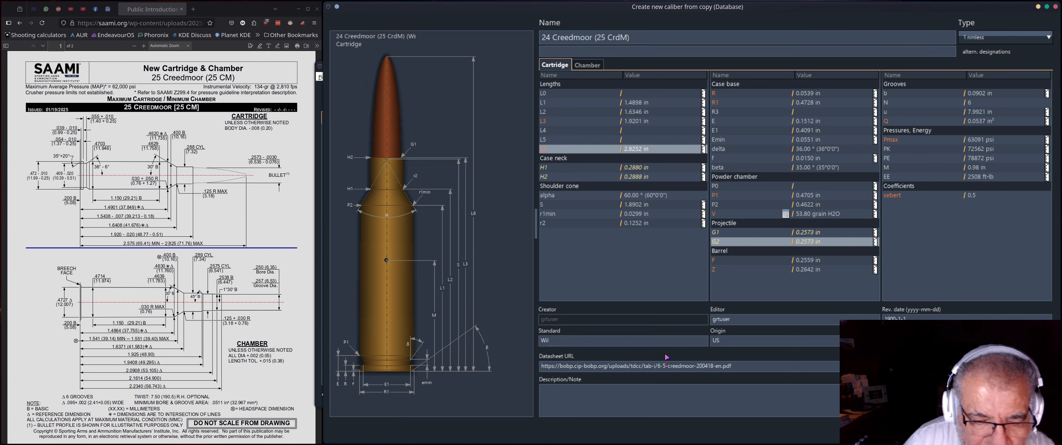
pyautogui.write('SAAMI')
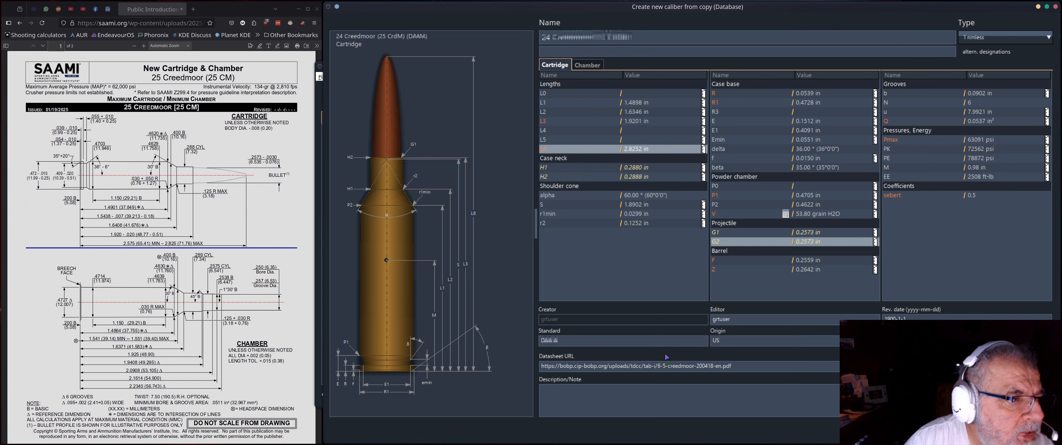
pyautogui.press('BackSpace')
pyautogui.press('BackSpace')
pyautogui.press('BackSpace')
pyautogui.press('BackSpace')
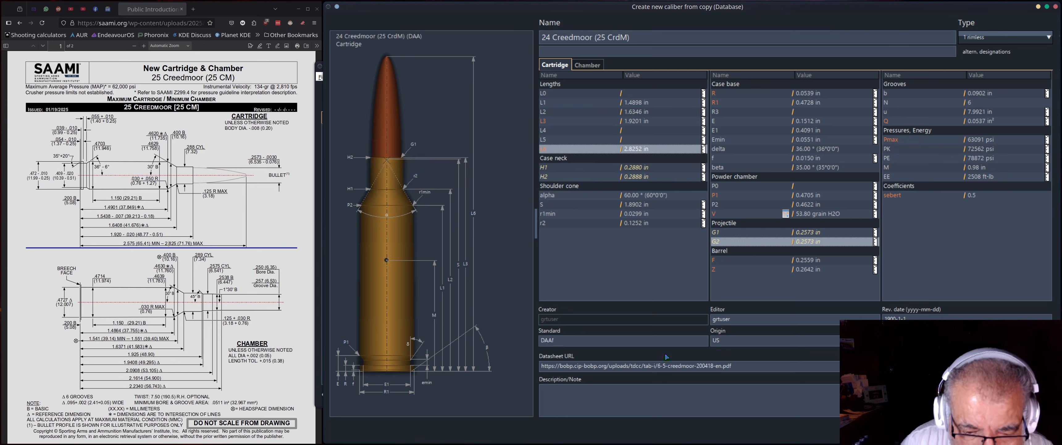
pyautogui.write('SAAMI')
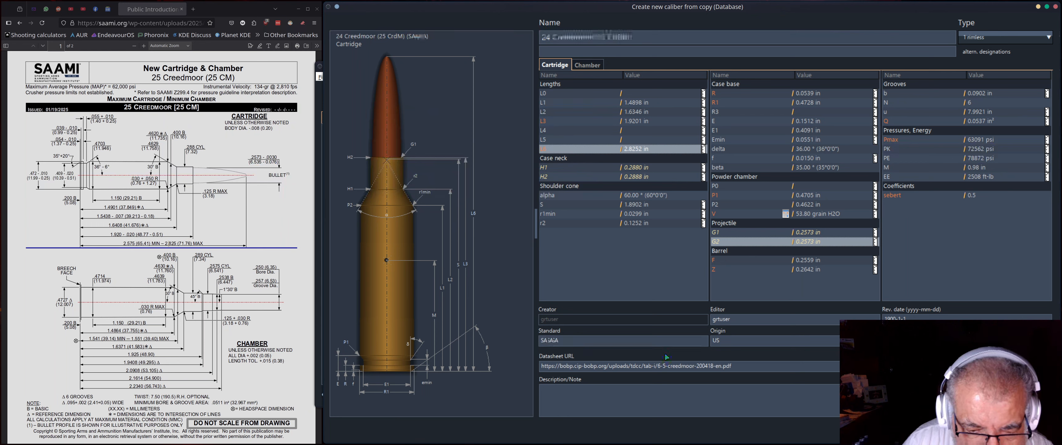
pyautogui.press('BackSpace')
pyautogui.press('BackSpace')
pyautogui.press('BackSpace')
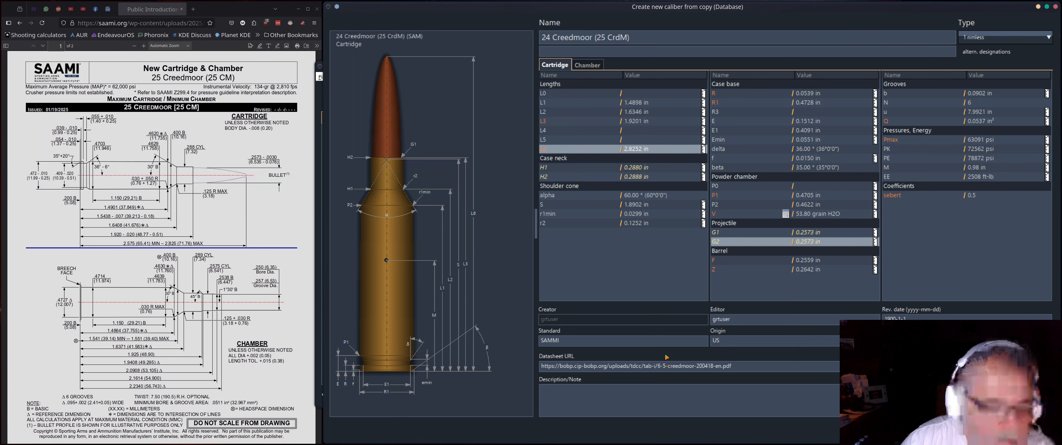
pyautogui.write('AA')
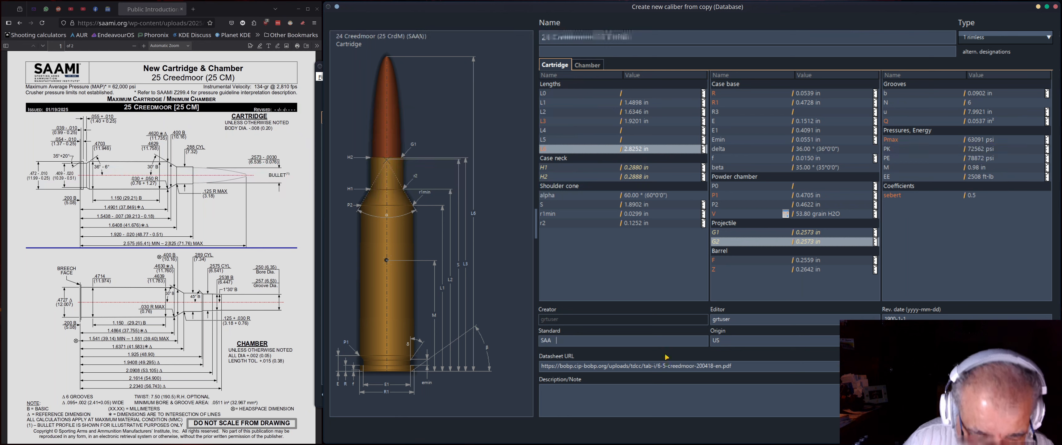
pyautogui.write('MI')
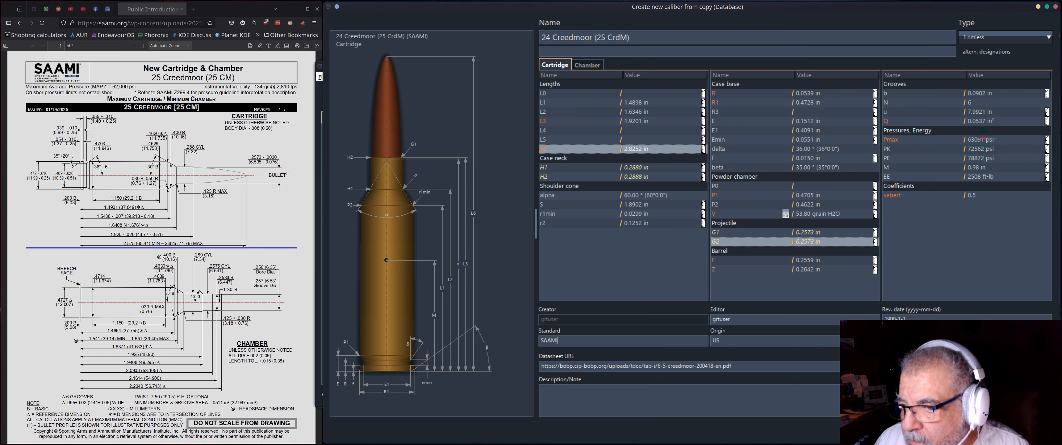
# Step: Set the maximum pressure Pmax to the SAAMI limit of 62000 psi
pyautogui.click(985, 140)
pyautogui.click(985, 141)
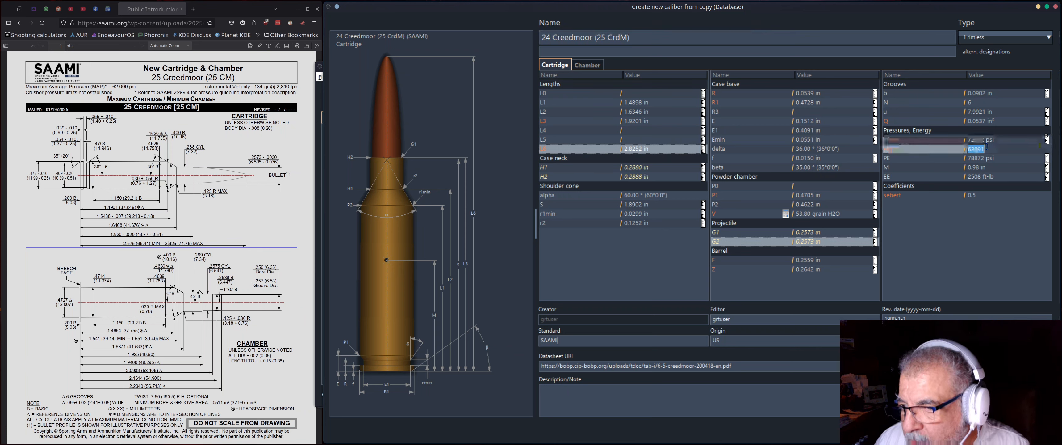
pyautogui.press('Tab')
pyautogui.click(1006, 141)
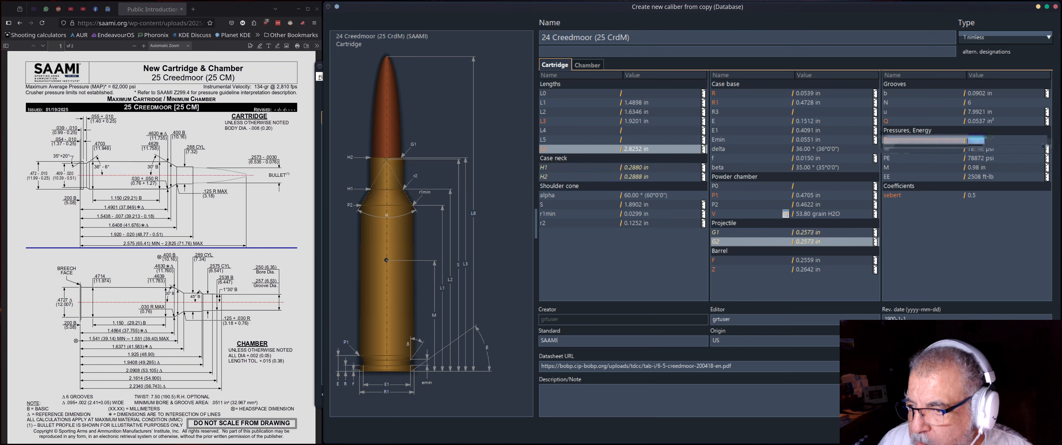
pyautogui.click(1006, 141)
pyautogui.press('BackSpace')
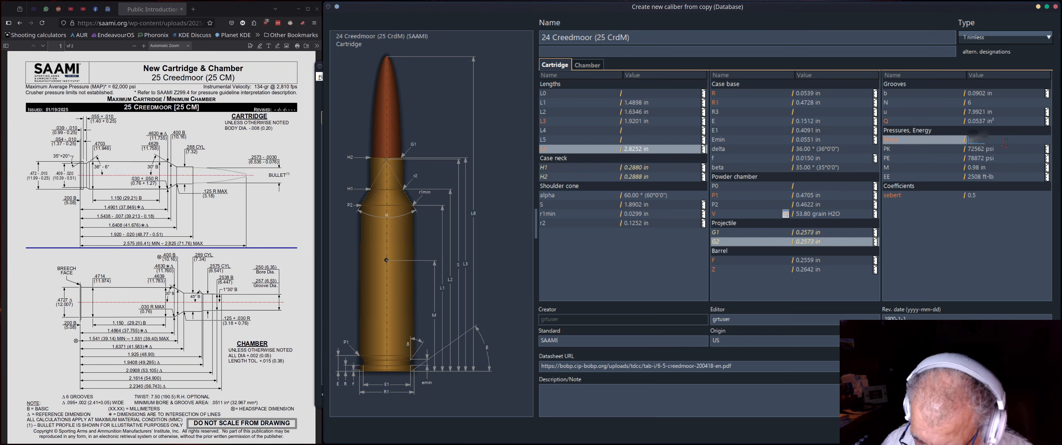
pyautogui.write('62000')
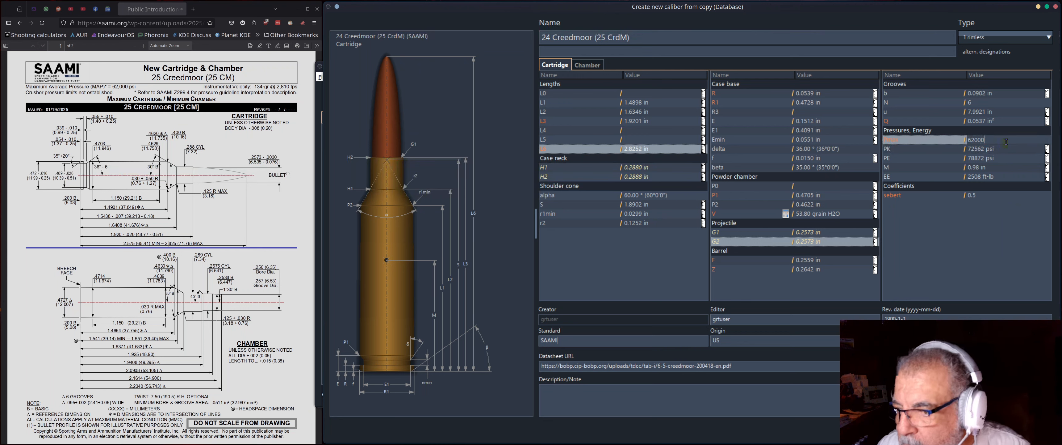
pyautogui.press('Return')
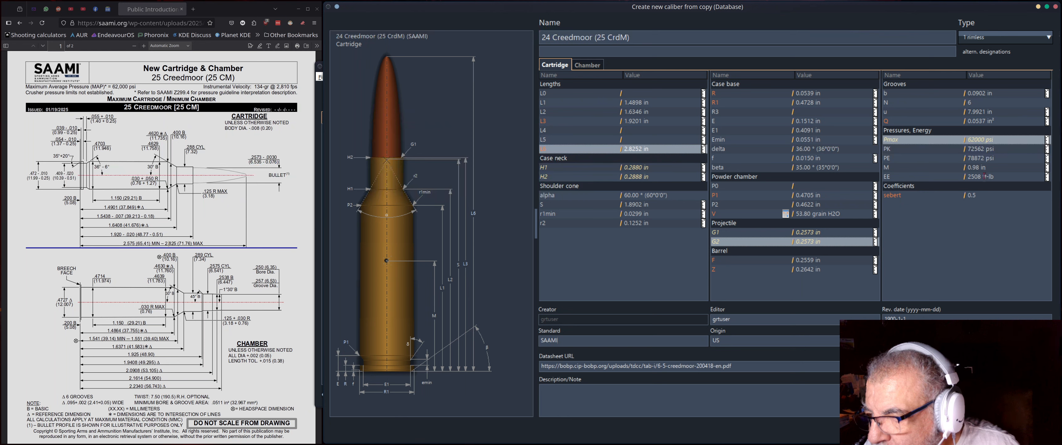
pyautogui.hotkey('shift', 'Tab')
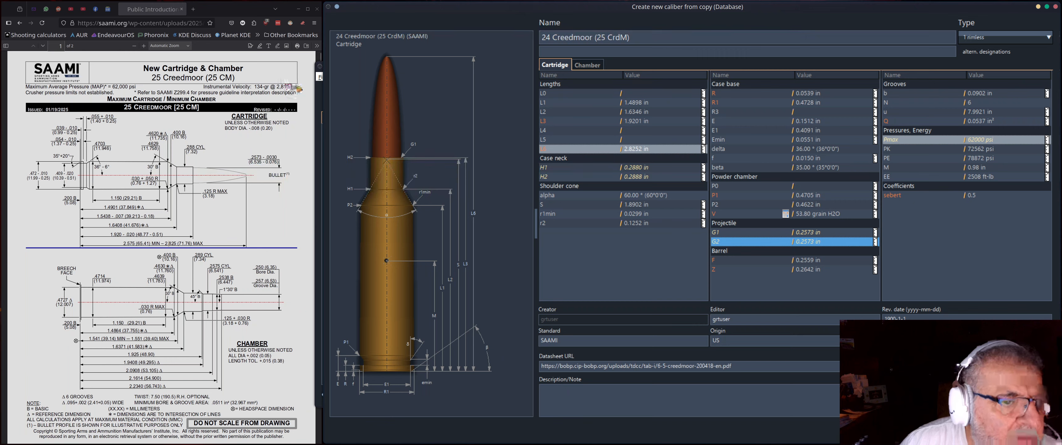
# Step: Try to select the instrumental velocity text in the header of the SAAMI drawing
pyautogui.moveTo(297, 88); pyautogui.dragTo(239, 91)
pyautogui.rightClick(239, 94)
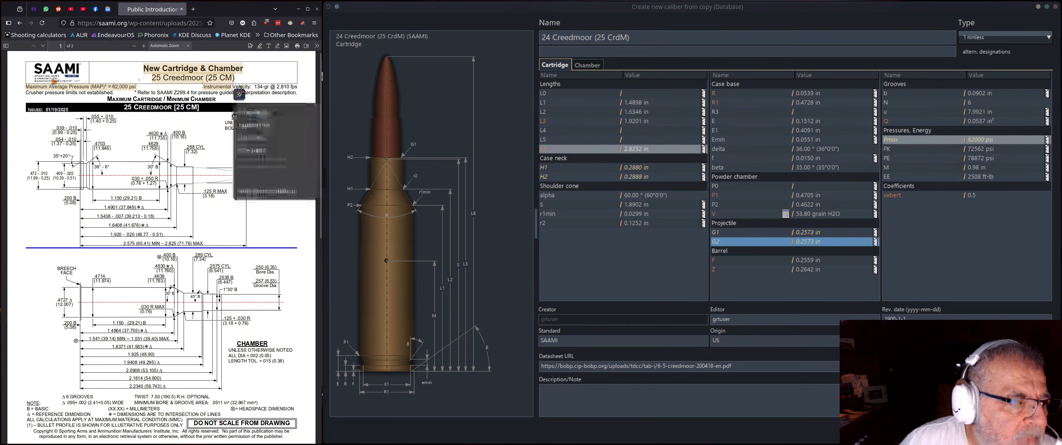
pyautogui.click(225, 157)
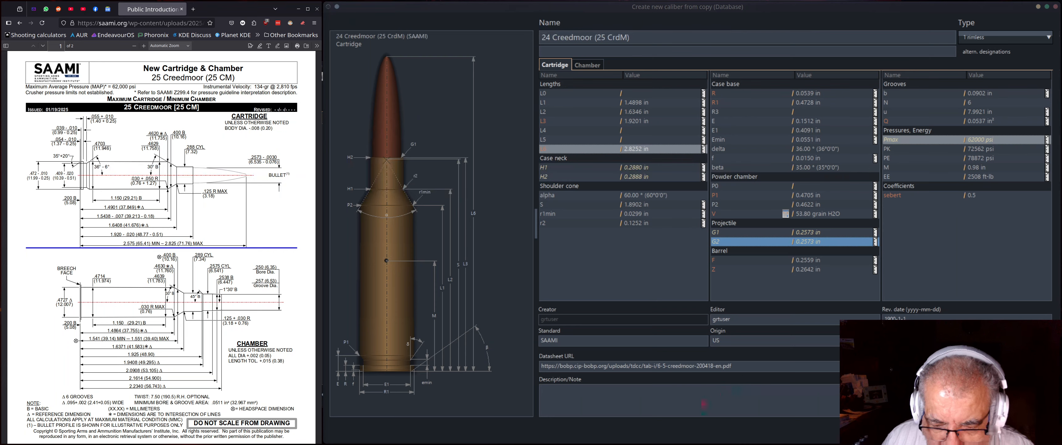
# Step: Replace the datasheet URL with the web address of the open SAAMI drawing, Public-Introduction-25-Creedmoor-2025-01-27.pdf
pyautogui.click(747, 367)
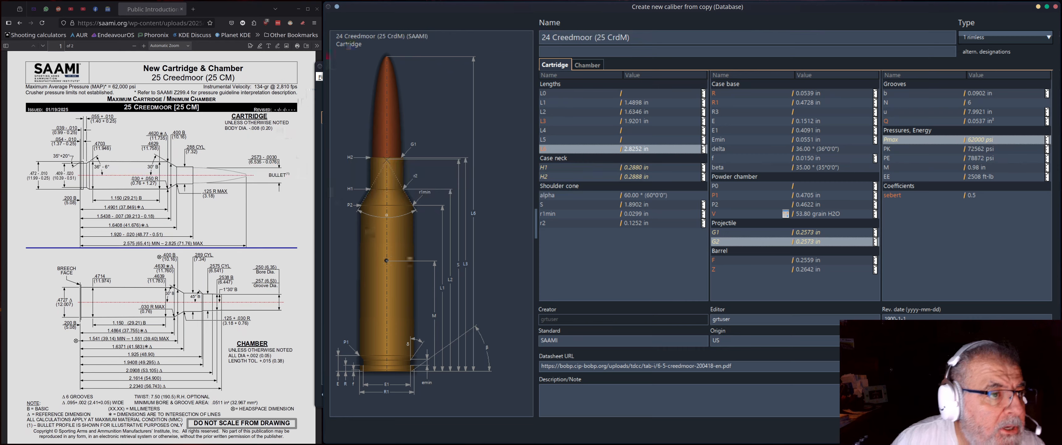
pyautogui.click(176, 23)
pyautogui.hotkey('ctrl', 'c')
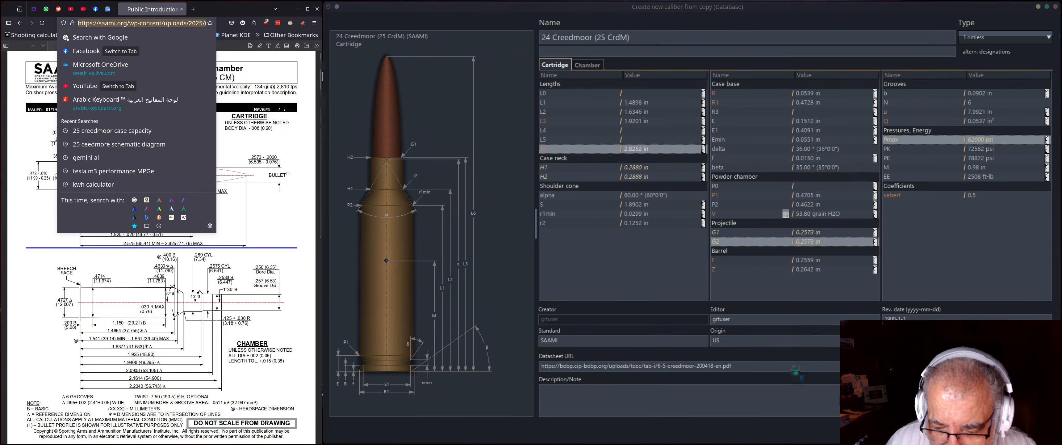
pyautogui.click(792, 366)
pyautogui.moveTo(792, 367); pyautogui.dragTo(409, 374)
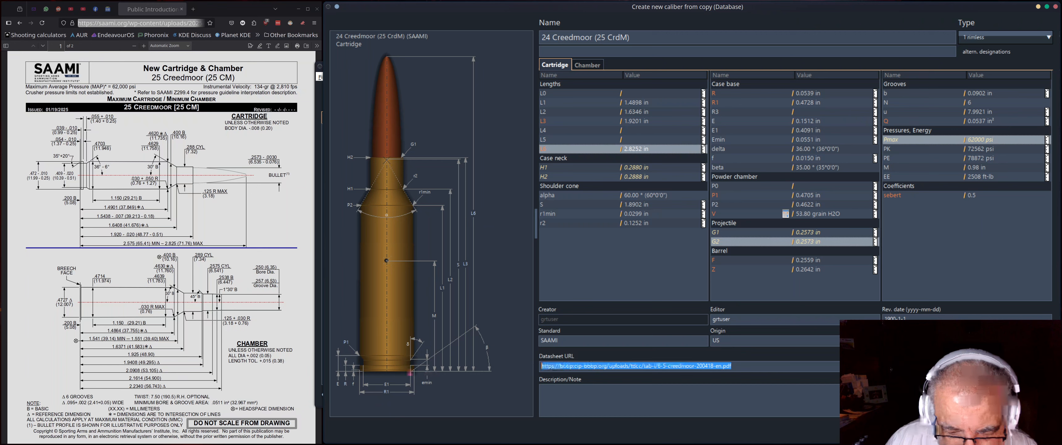
pyautogui.hotkey('ctrl', 'v')
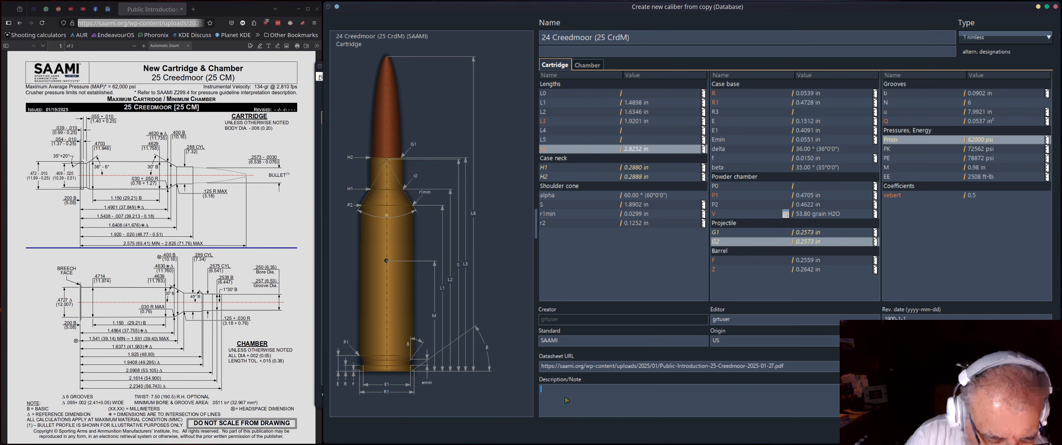
# Step: Enter YERA Firearms as the caliber's description note
pyautogui.write('RA Fire')
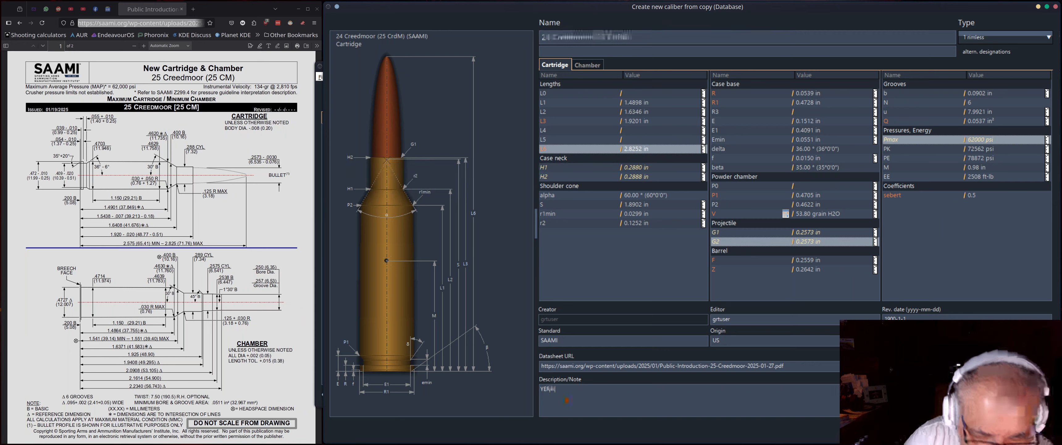
pyautogui.write('a')
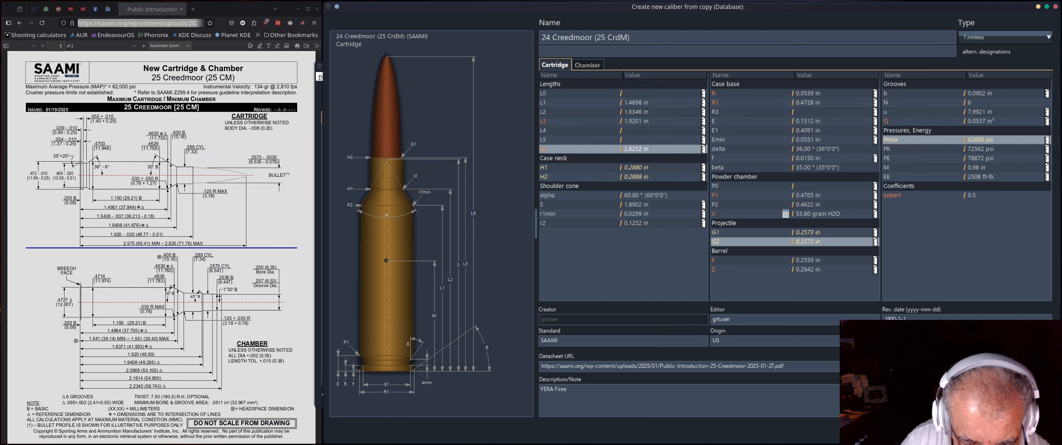
pyautogui.write('ms')
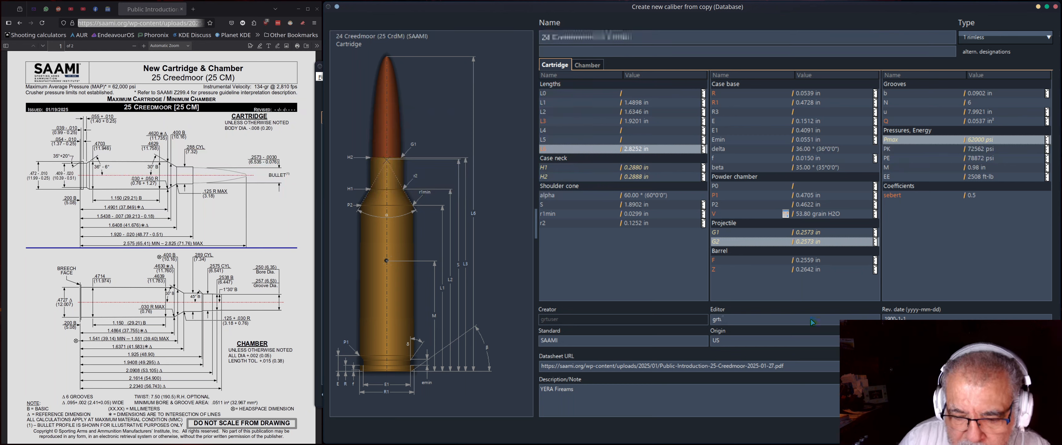
# Step: Replace the caliber's editor name with YERA Firearms
pyautogui.press('BackSpace')
pyautogui.press('BackSpace')
pyautogui.press('BackSpace')
pyautogui.press('BackSpace')
pyautogui.press('BackSpace')
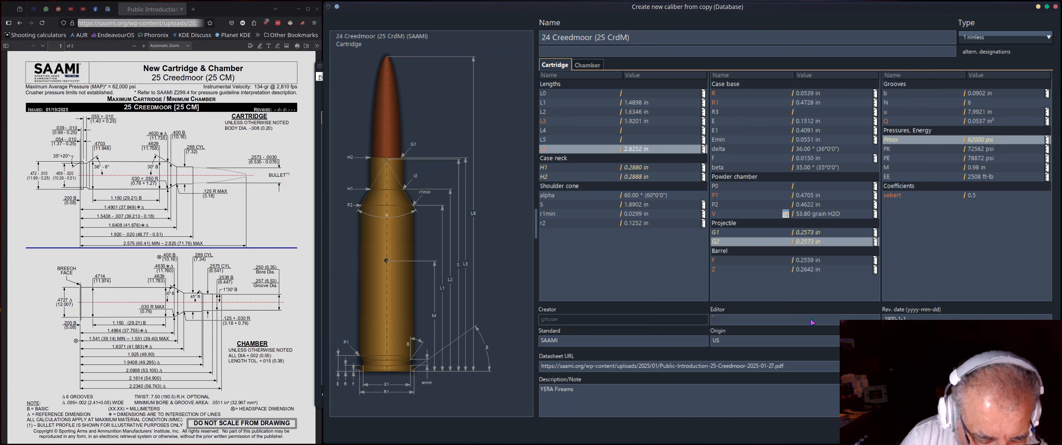
pyautogui.write('YERA')
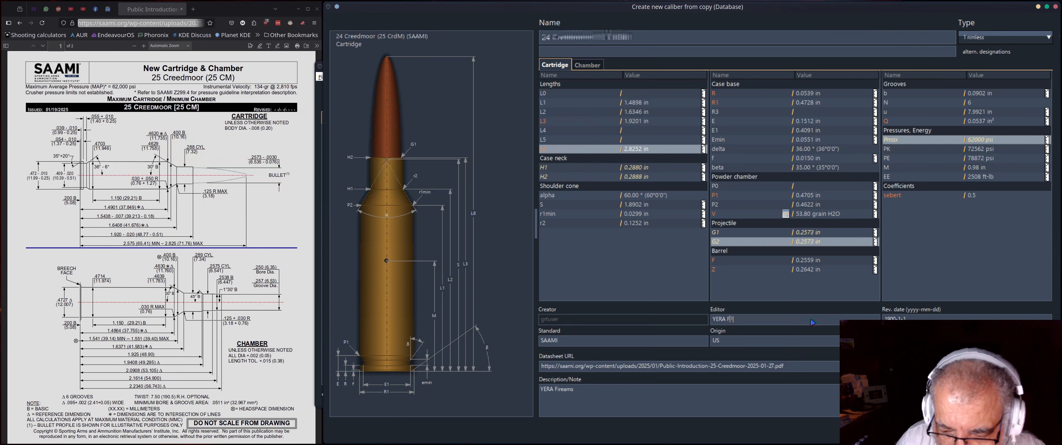
pyautogui.write(' Firearms')
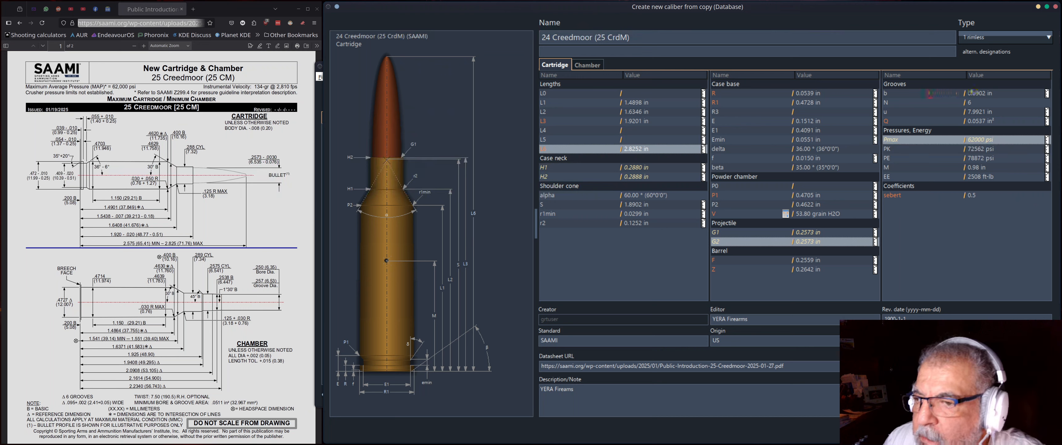
# Step: Set the groove twist length u to the SAAMI twist rate of 7.5 in
pyautogui.click(965, 87)
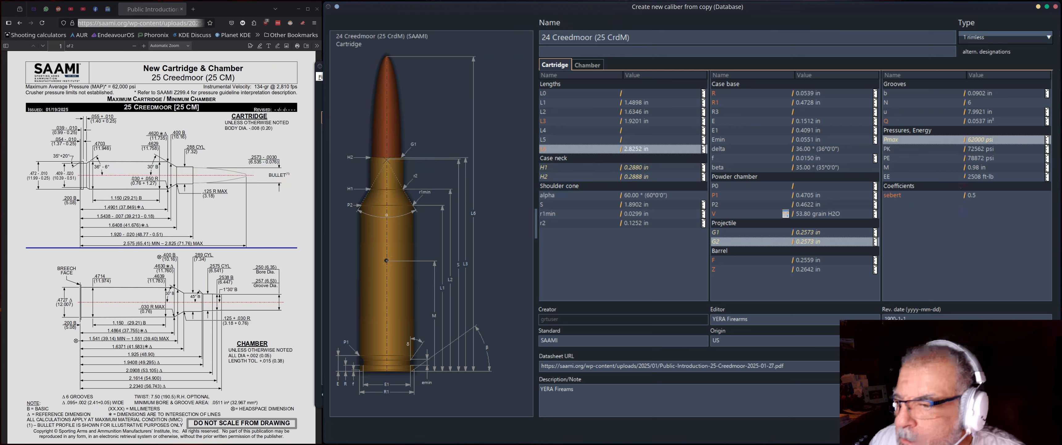
pyautogui.doubleClick(989, 111)
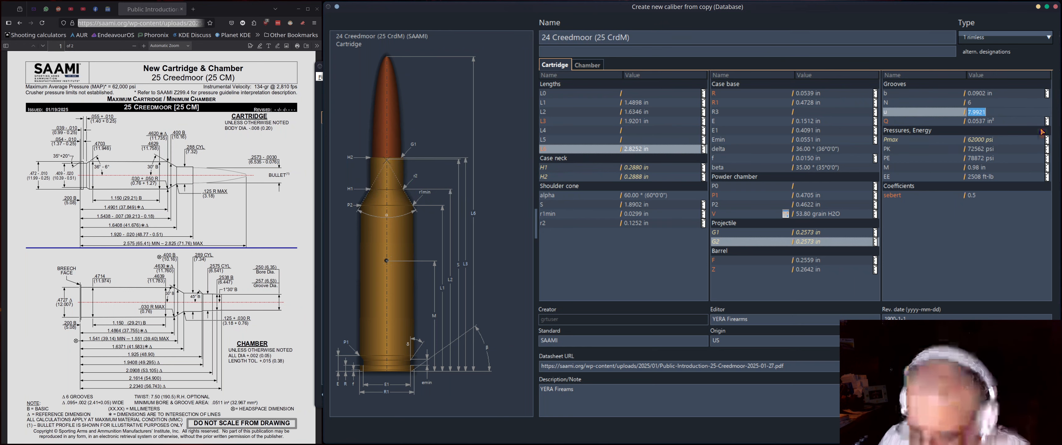
pyautogui.write('7.')
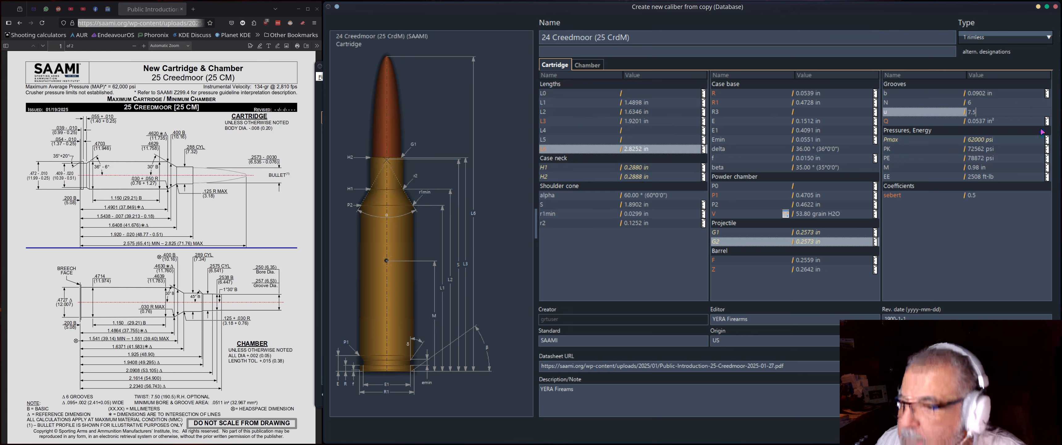
pyautogui.write('5')
pyautogui.press('Return')
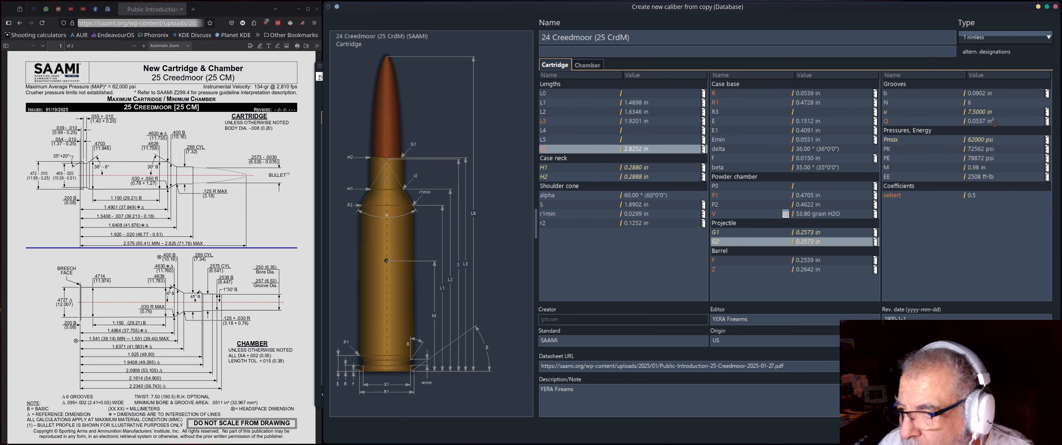
# Step: Set the bore cross-section area Q to the drawing's bore and groove area of 0.0511 in²
pyautogui.doubleClick(995, 122)
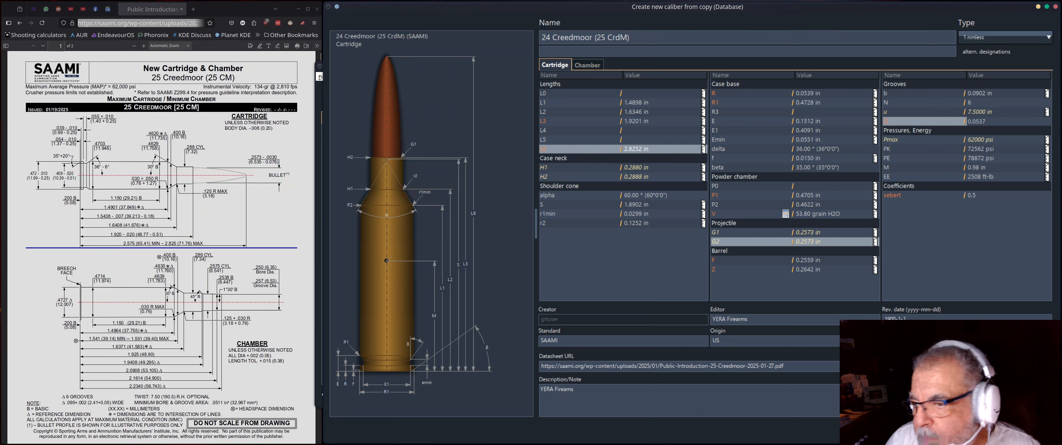
pyautogui.press('BackSpace')
pyautogui.press('BackSpace')
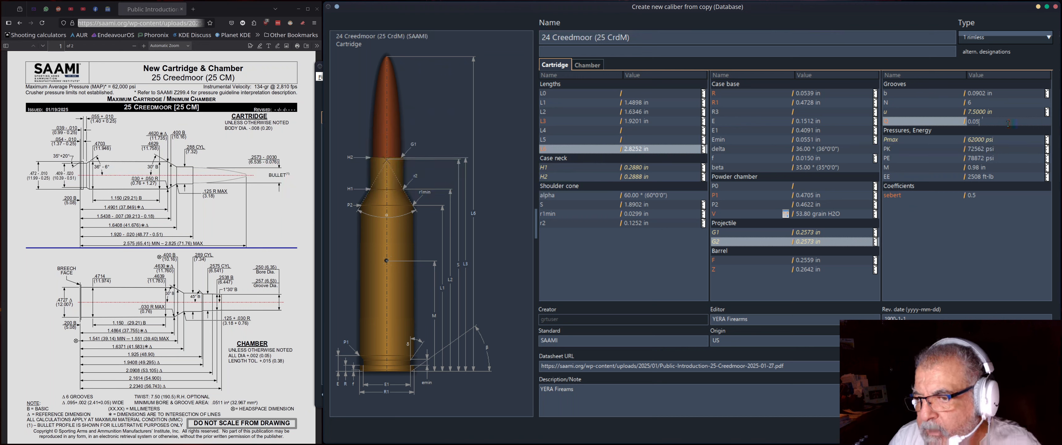
pyautogui.write('11')
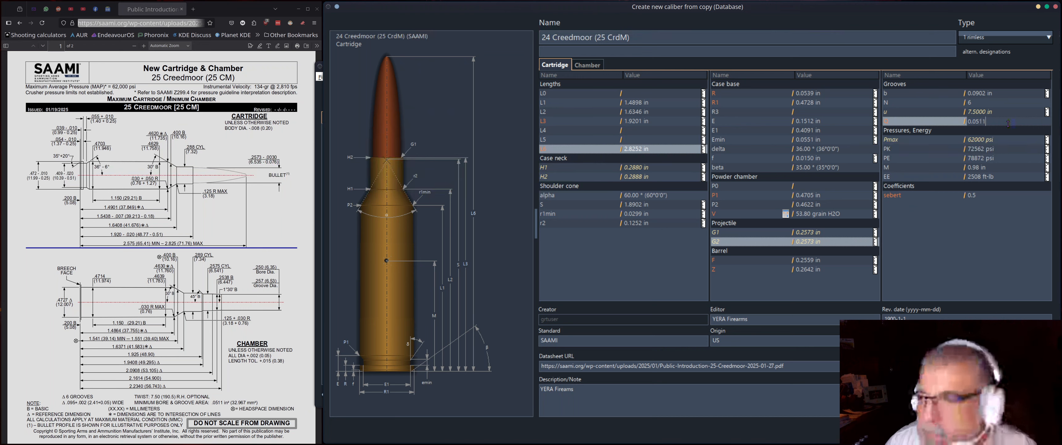
pyautogui.press('Return')
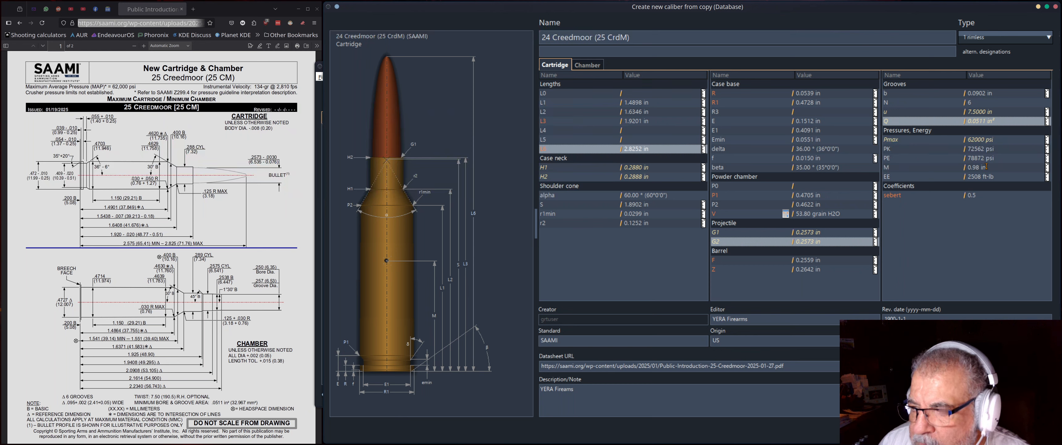
# Step: Set the groove width b to 0.095 in, as given for the velocity and pressure test barrel on the drawing's second page
pyautogui.click(959, 289)
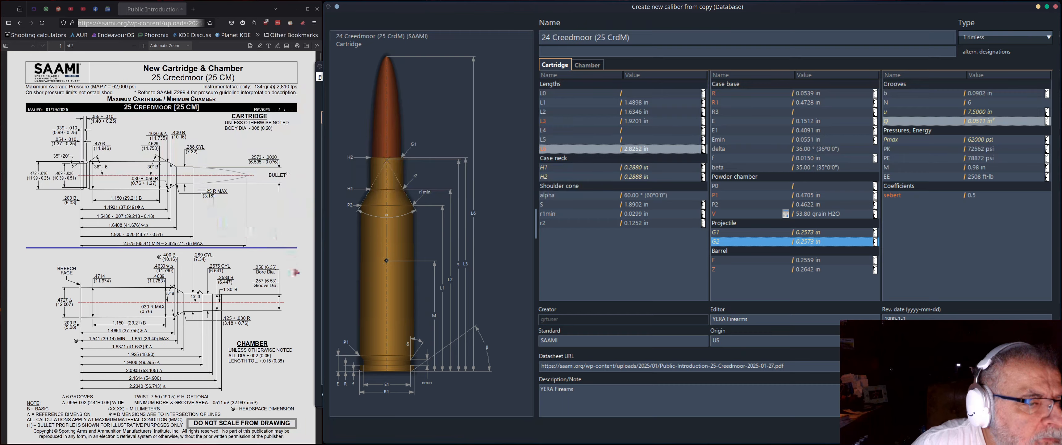
pyautogui.scroll(-6, 281, 330)
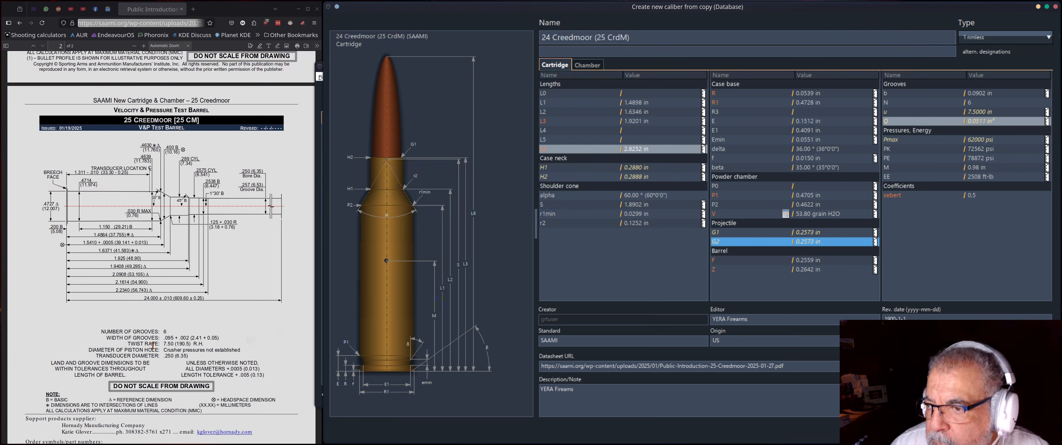
pyautogui.click(998, 93)
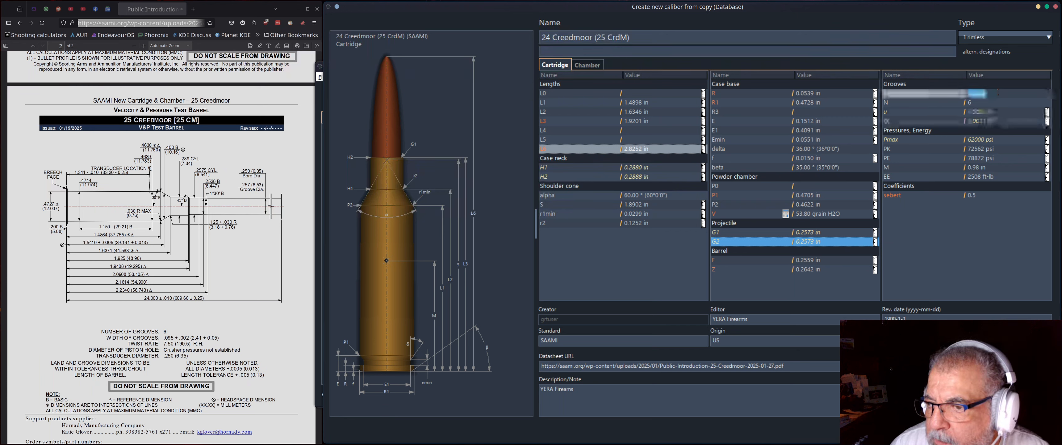
pyautogui.write('0.095')
pyautogui.press('Return')
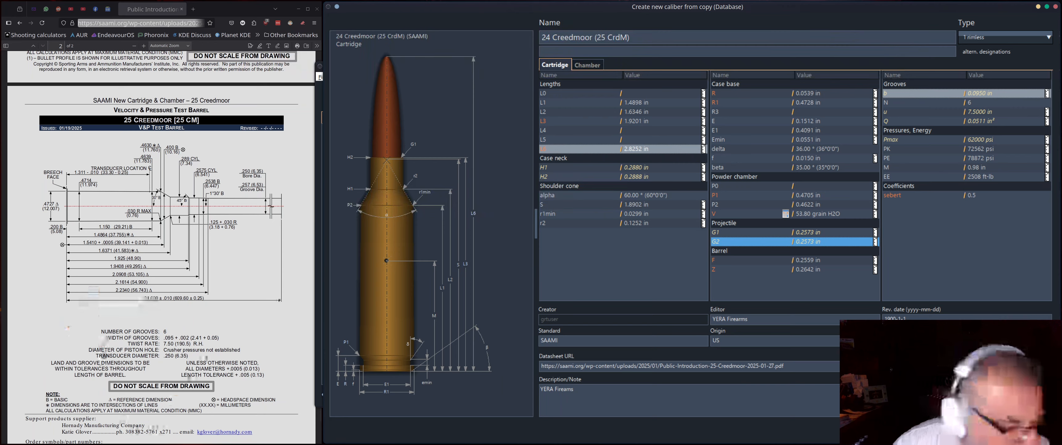
# Step: Check the twist rate and remaining test barrel data on the drawing's second page against the entered groove values
pyautogui.click(174, 336)
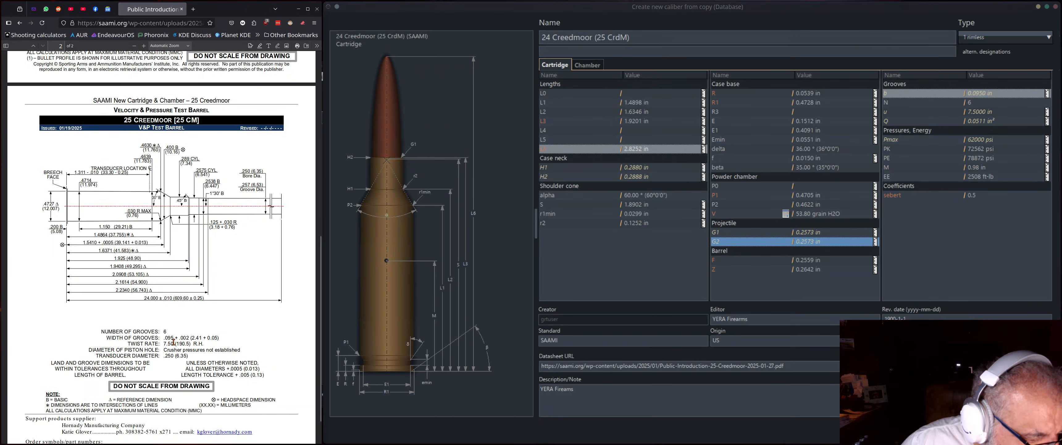
pyautogui.doubleClick(173, 343)
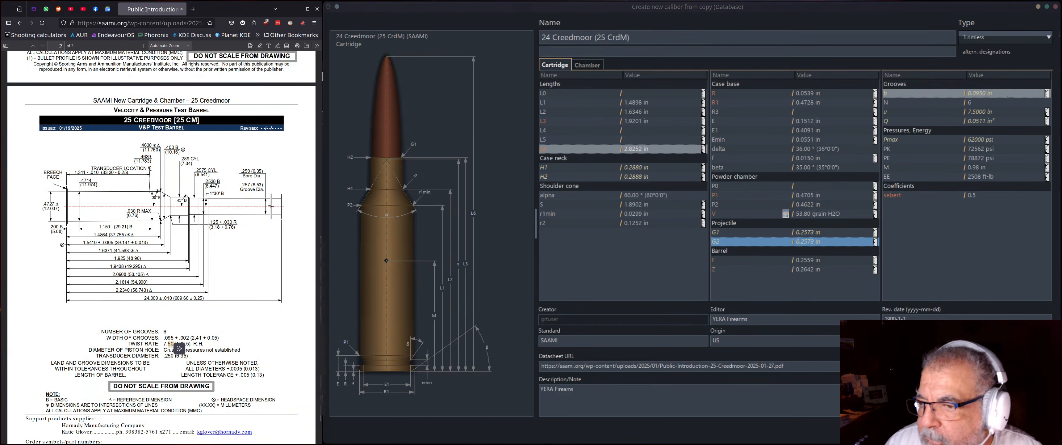
pyautogui.click(1006, 121)
pyautogui.click(1006, 121)
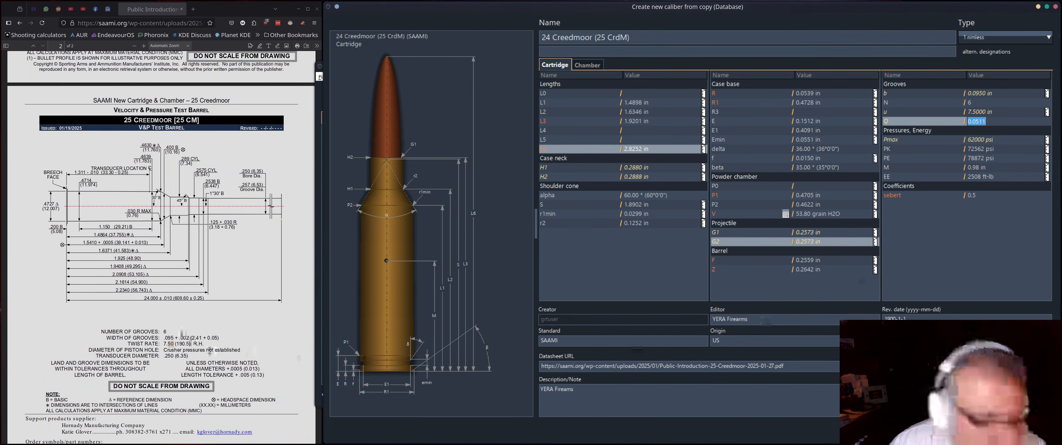
pyautogui.scroll(-2, 230, 300)
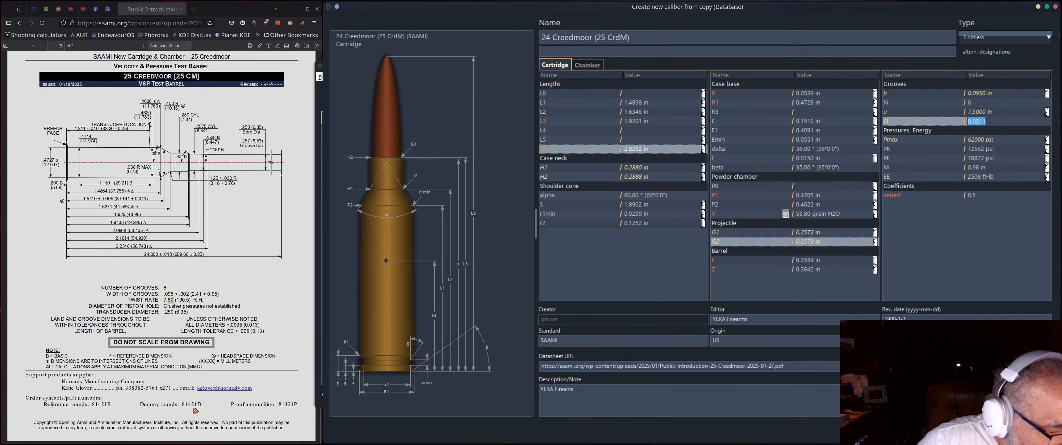